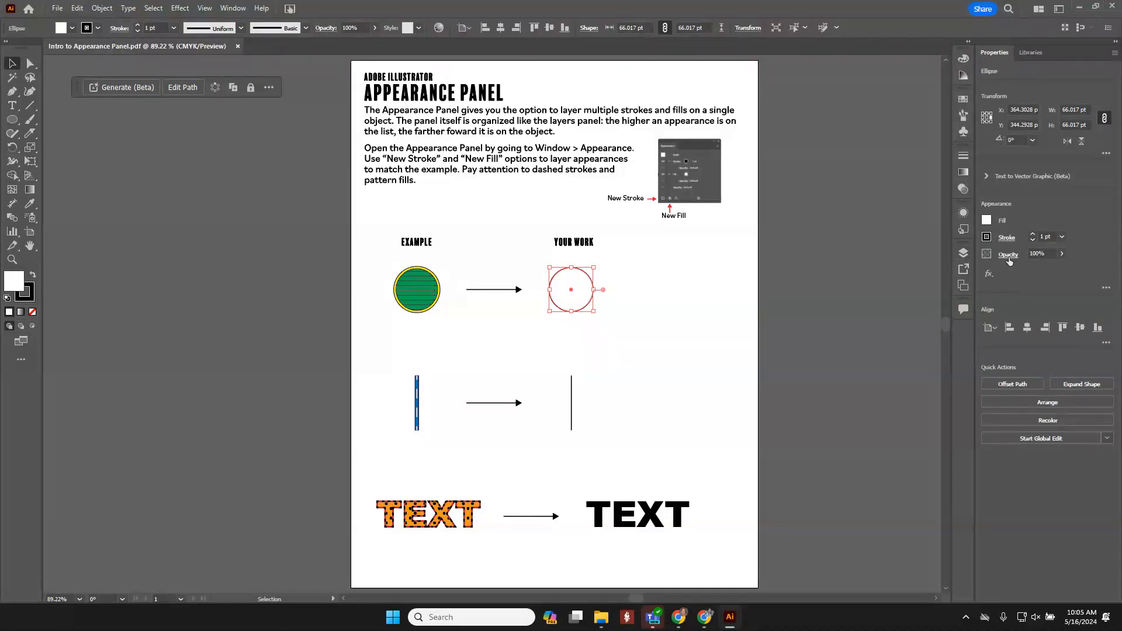
- Select the vertical black line under Your Work, open the Appearance panel, and enlarge it to show every entry
click(573, 392)
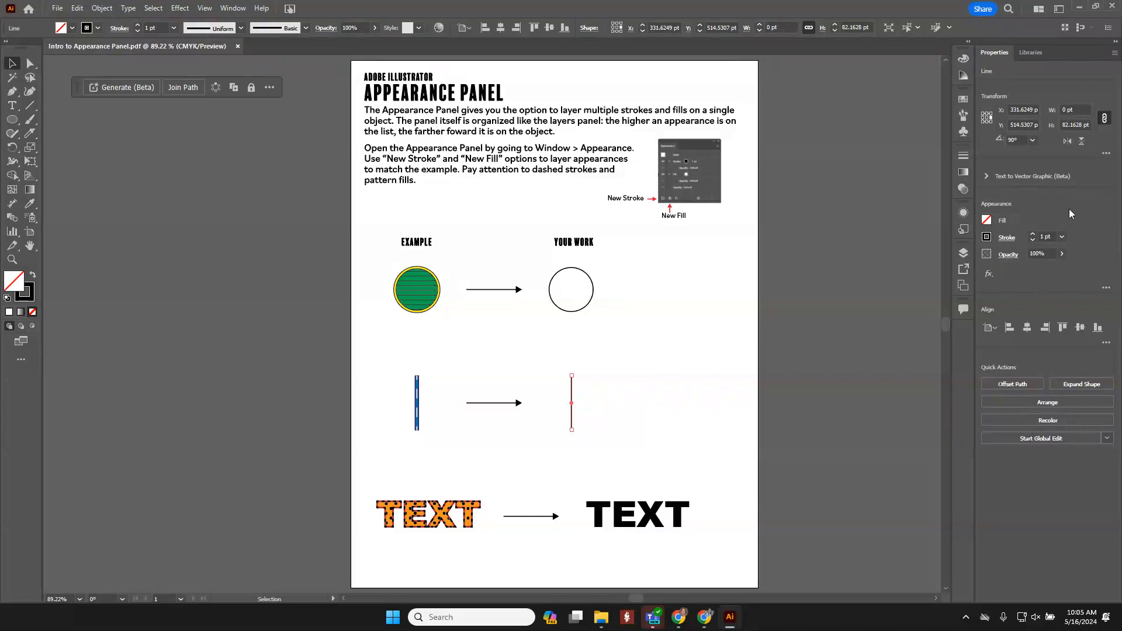
click(1107, 289)
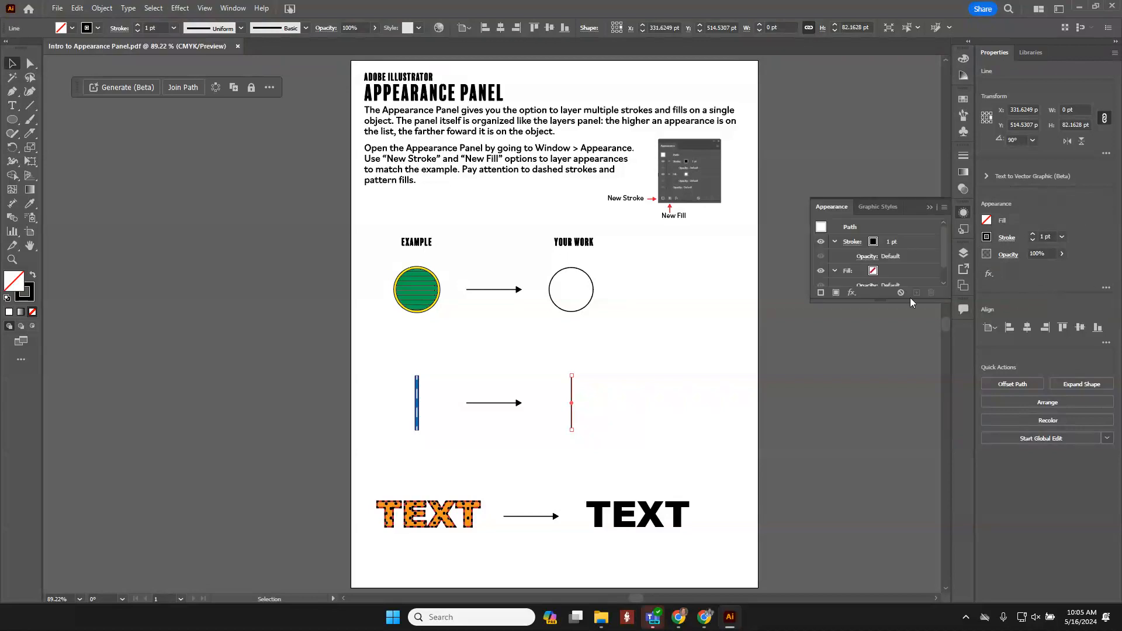
drag(880, 301, 883, 409)
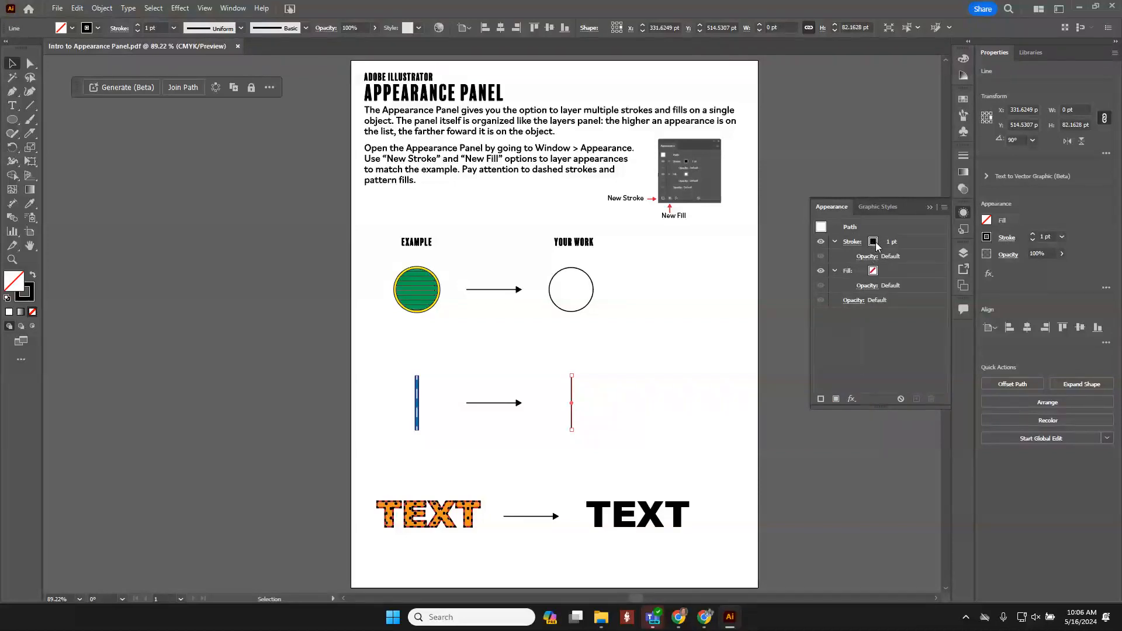
- Add a new stroke and a new black fill to the vertical line, and move that fill below the other strokes and fills
click(821, 398)
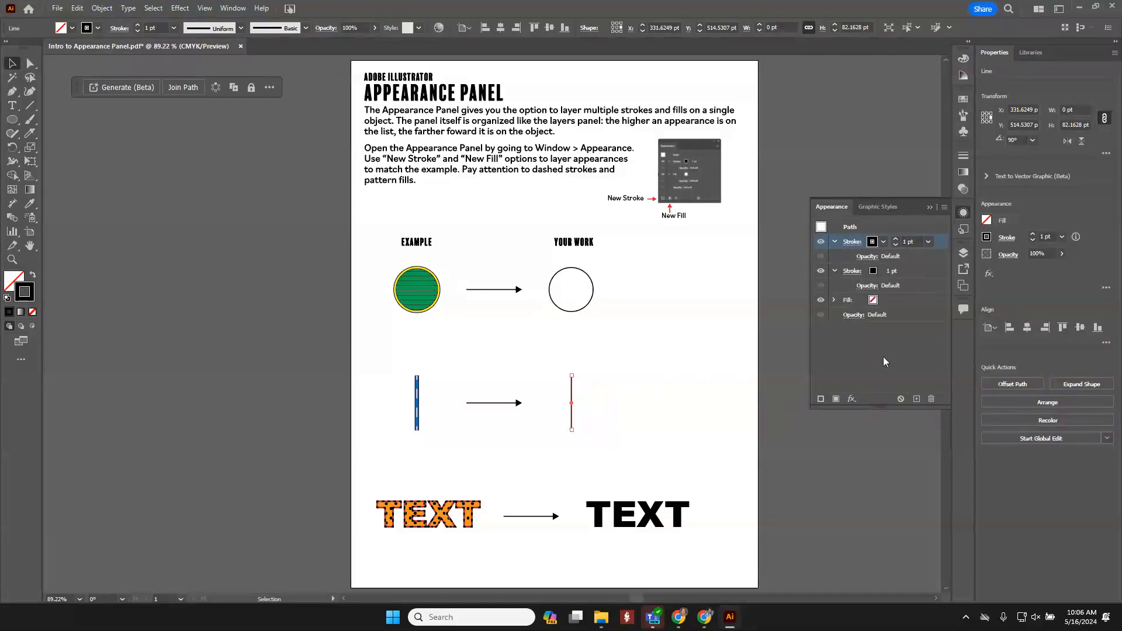
click(838, 398)
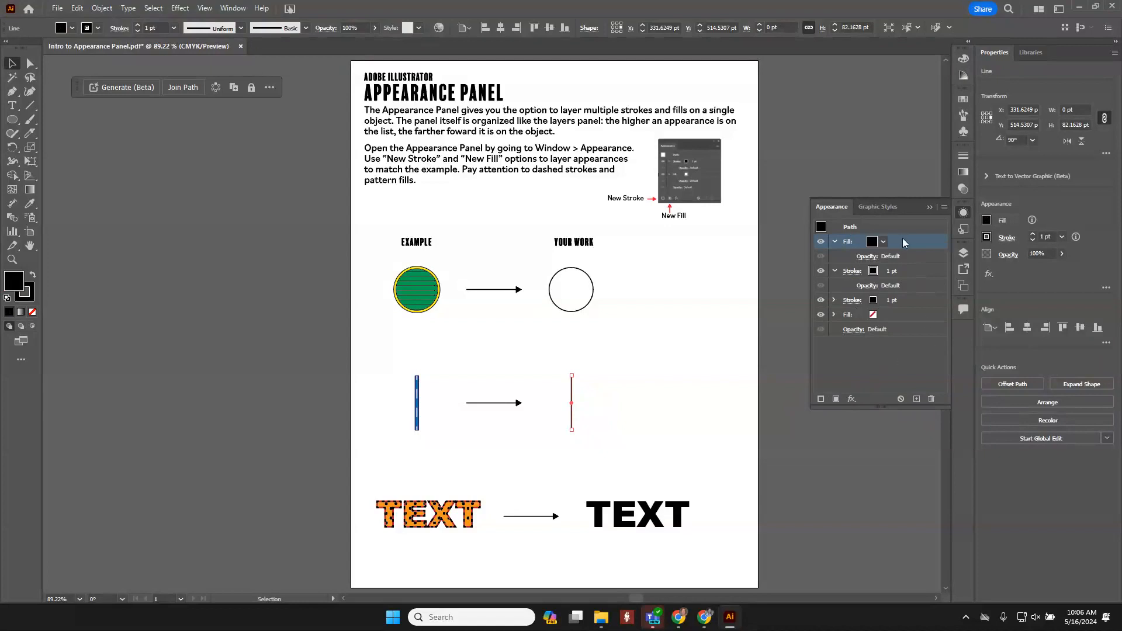
drag(903, 240, 888, 323)
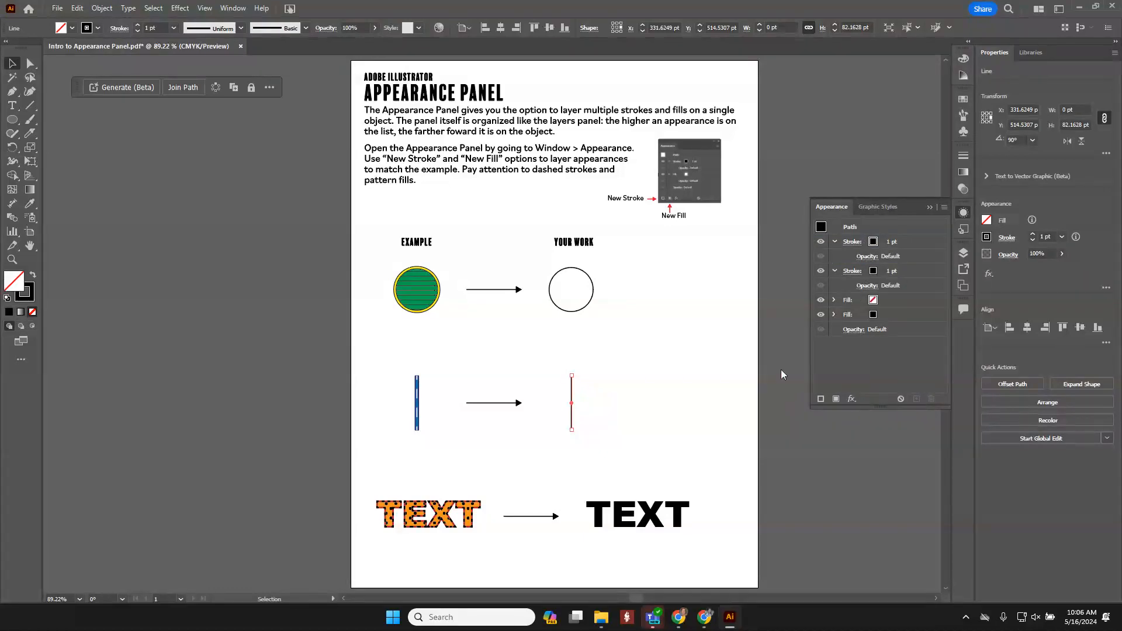
click(686, 328)
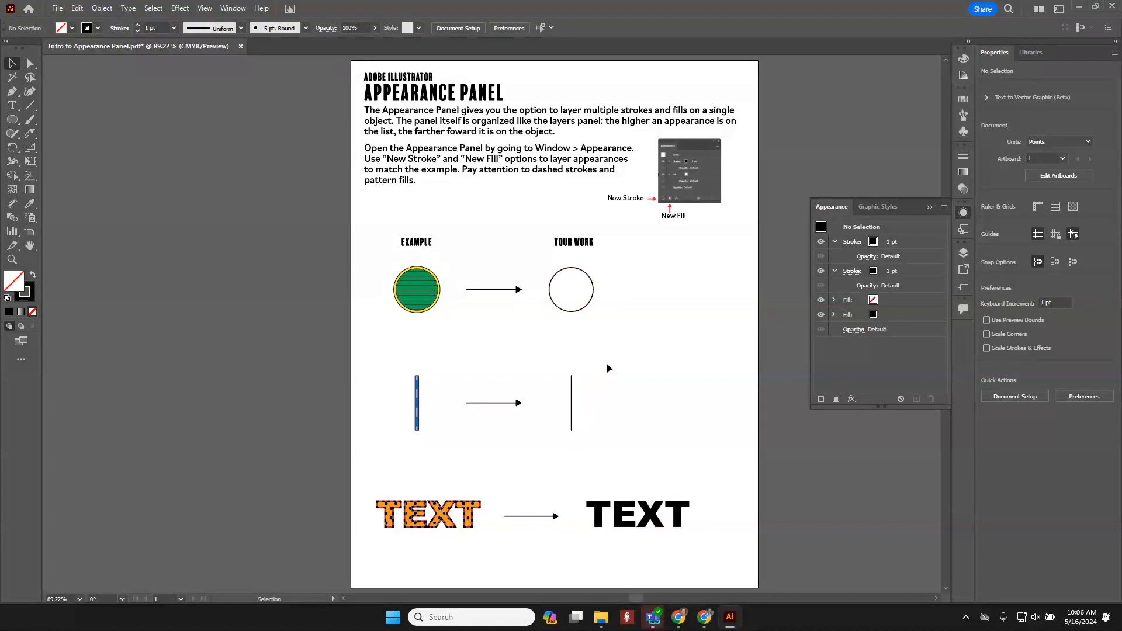
- Examine the striped green example circle up close and compare it with the blank circle under Your Work
key(z)
drag(404, 277, 550, 398)
key(space)
drag(681, 448, 510, 479)
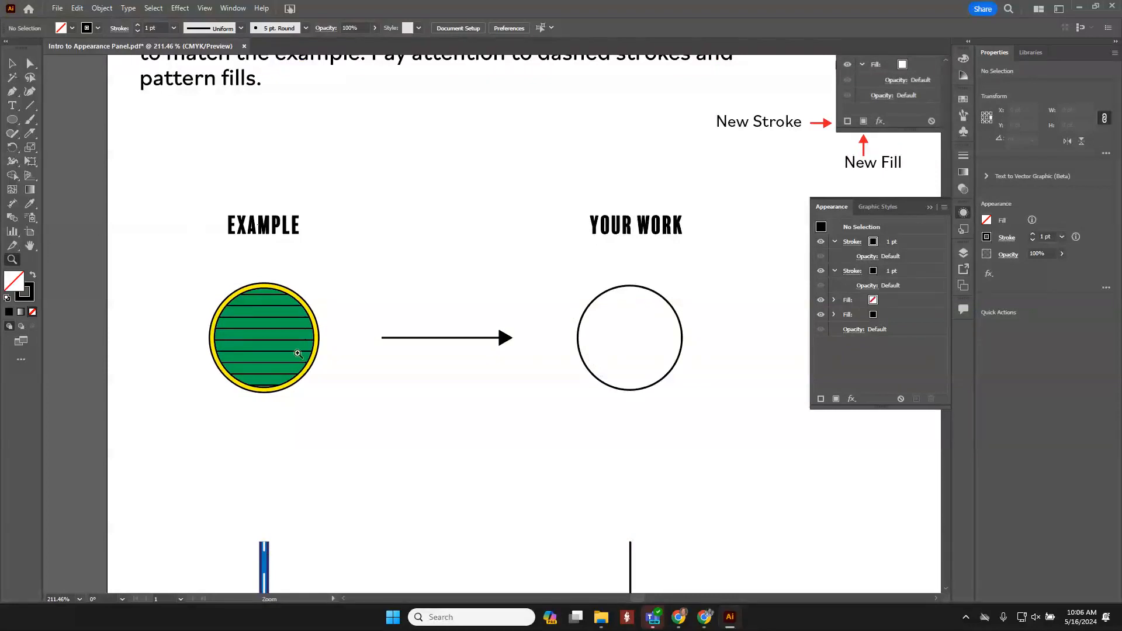
click(278, 346)
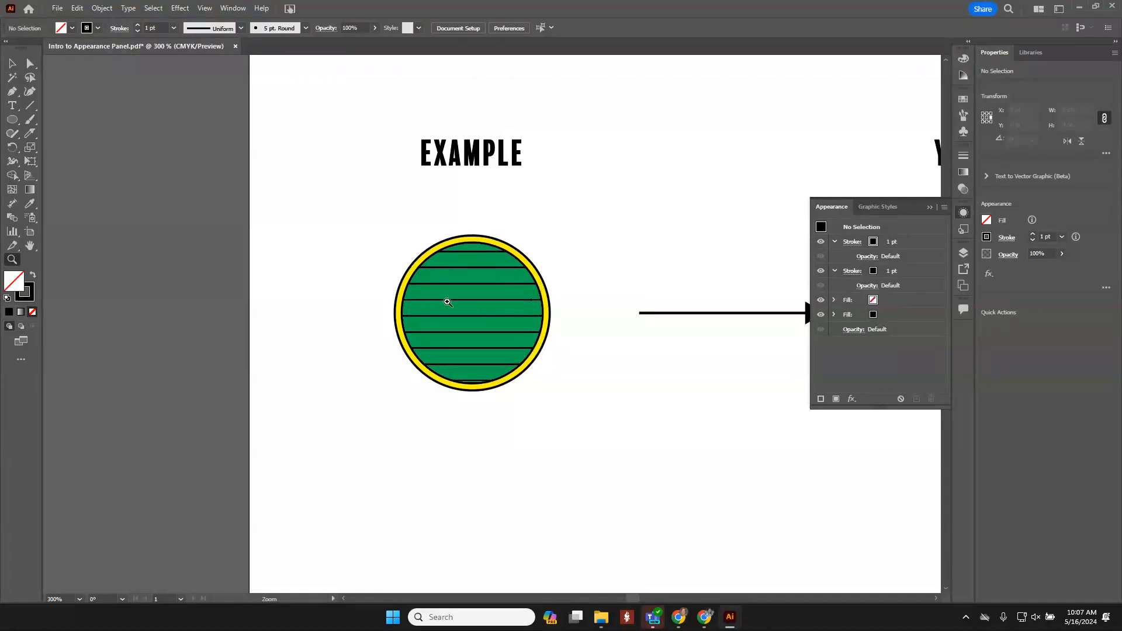
click(12, 63)
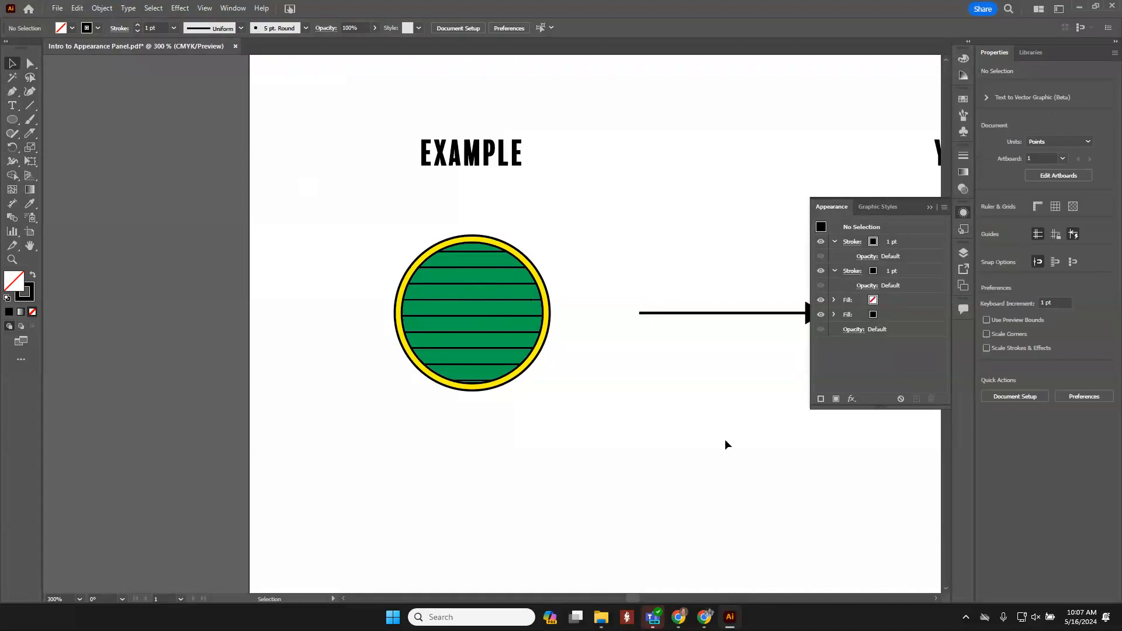
key(space)
drag(726, 442, 343, 432)
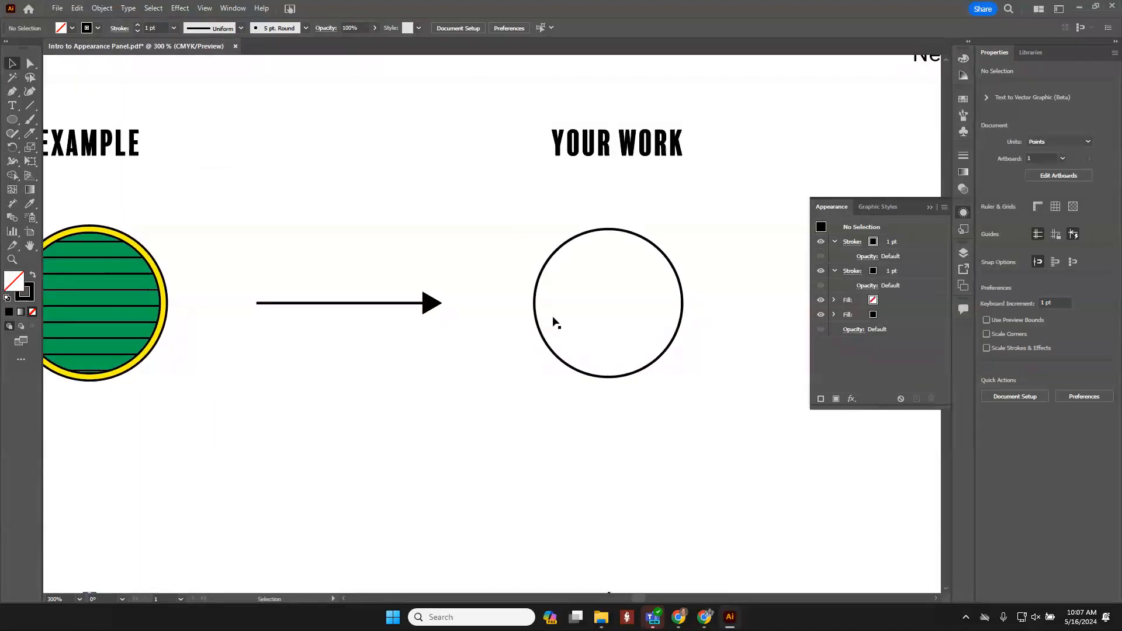
key(space)
drag(385, 401, 456, 411)
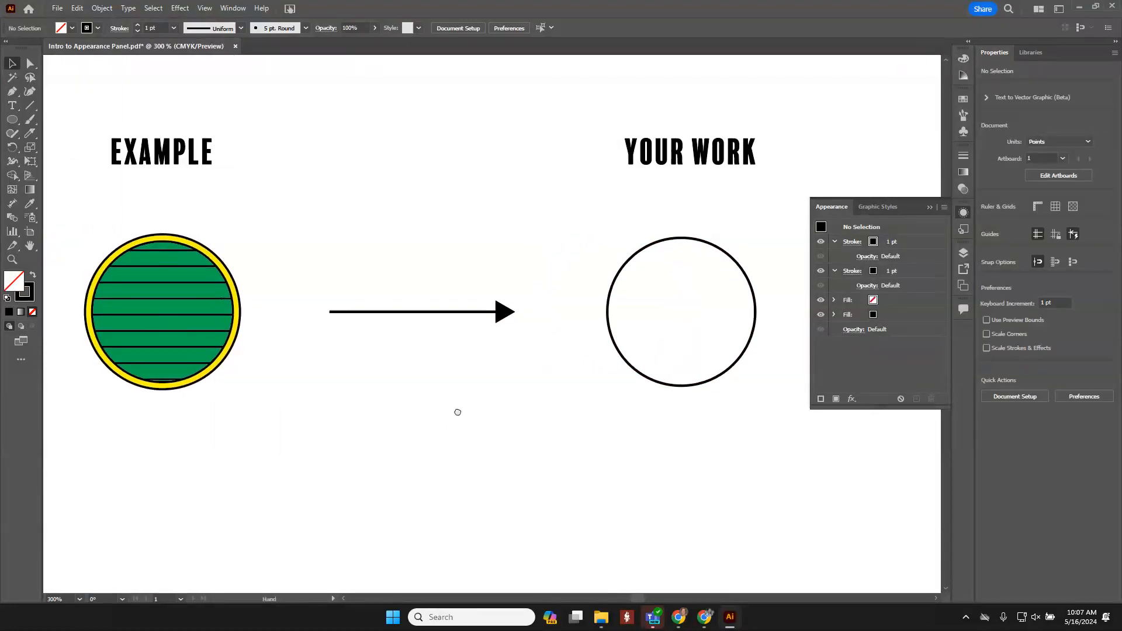
click(690, 302)
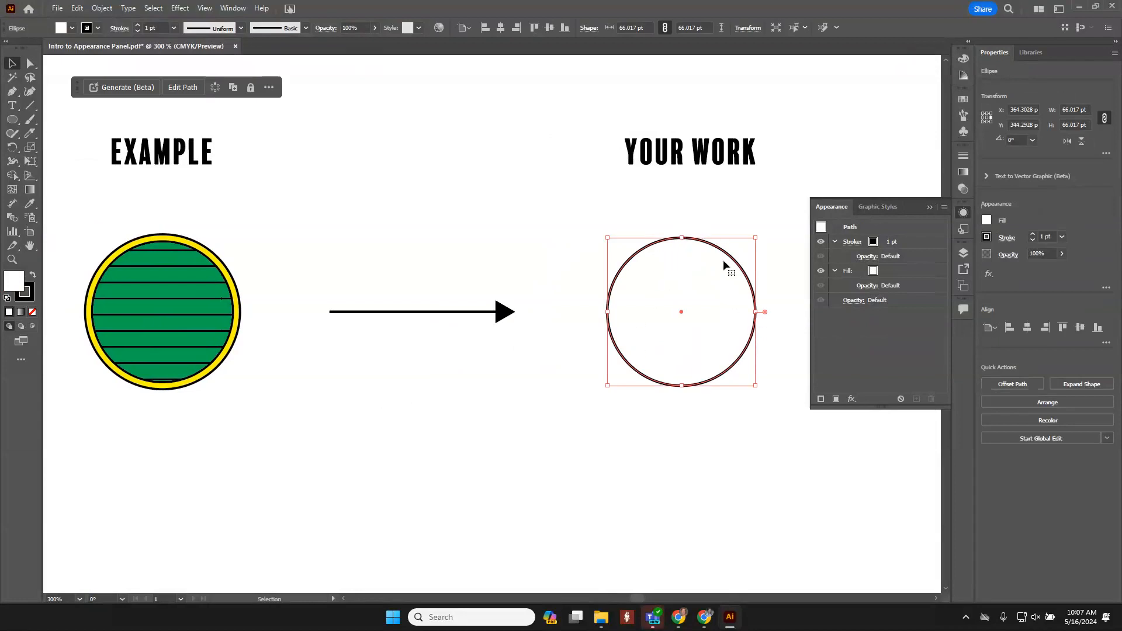
click(647, 518)
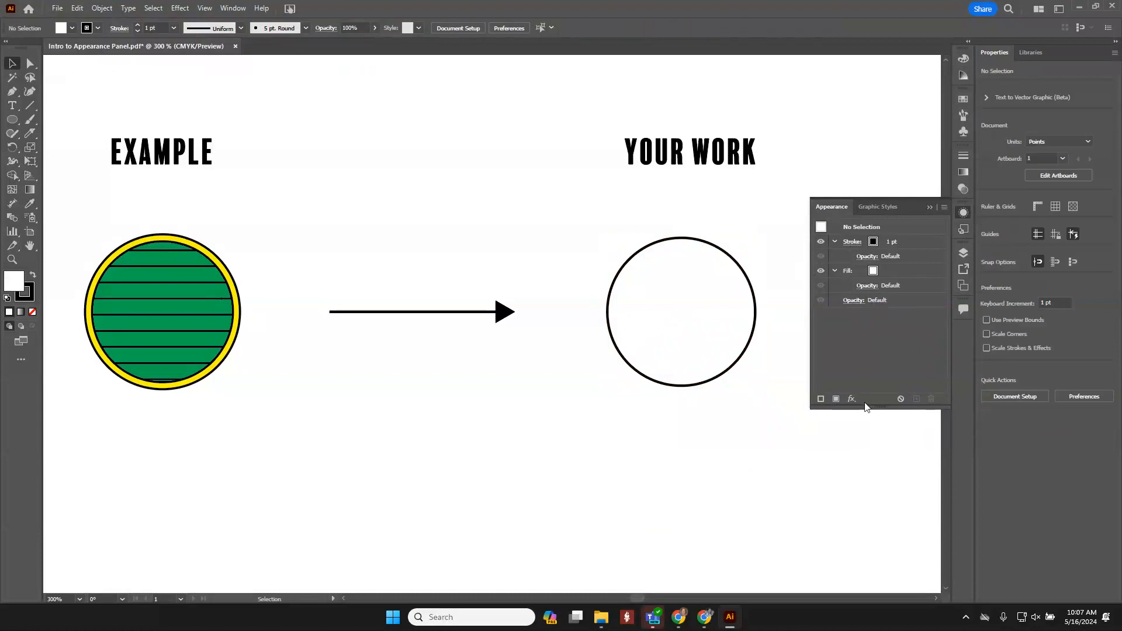
click(837, 399)
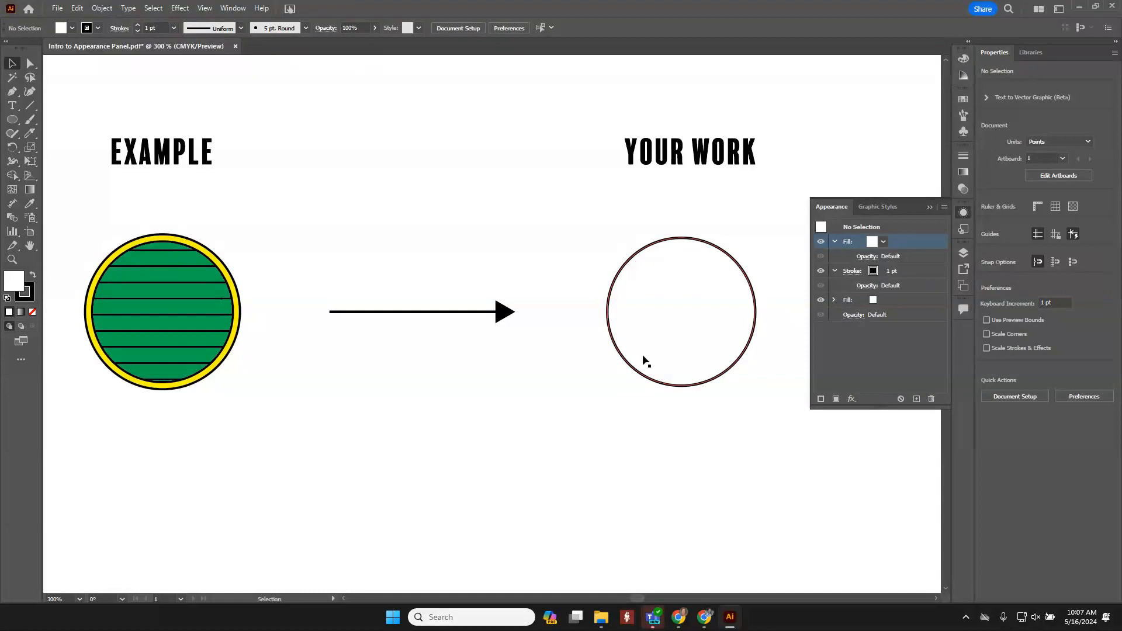
- Change the fill of the blank circle under Your Work to the green used in the example circle
click(686, 296)
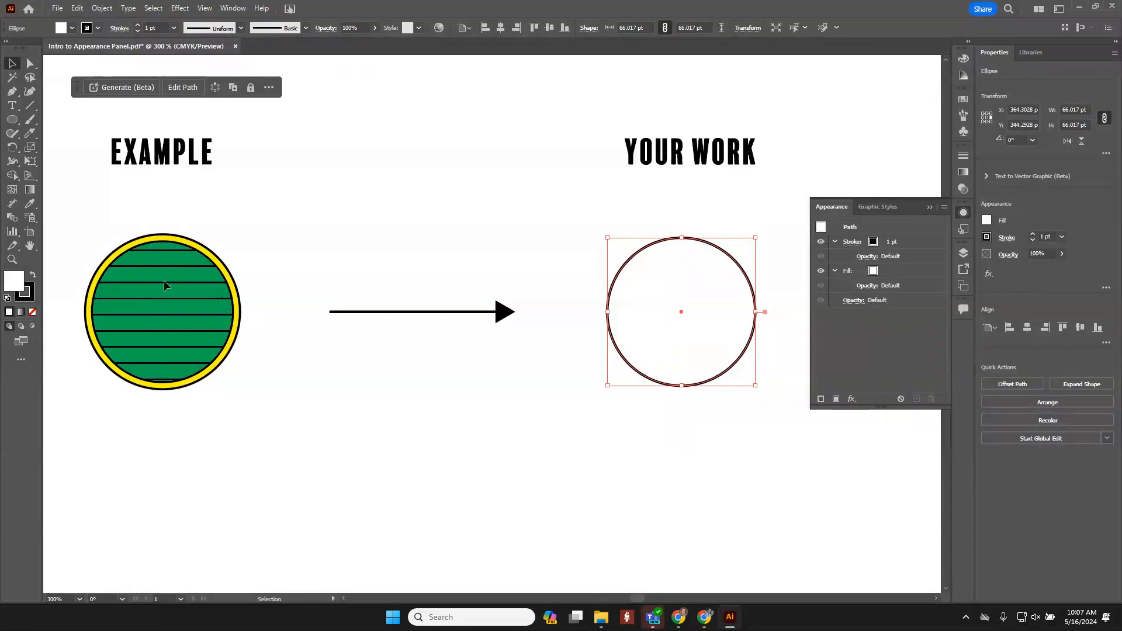
click(873, 275)
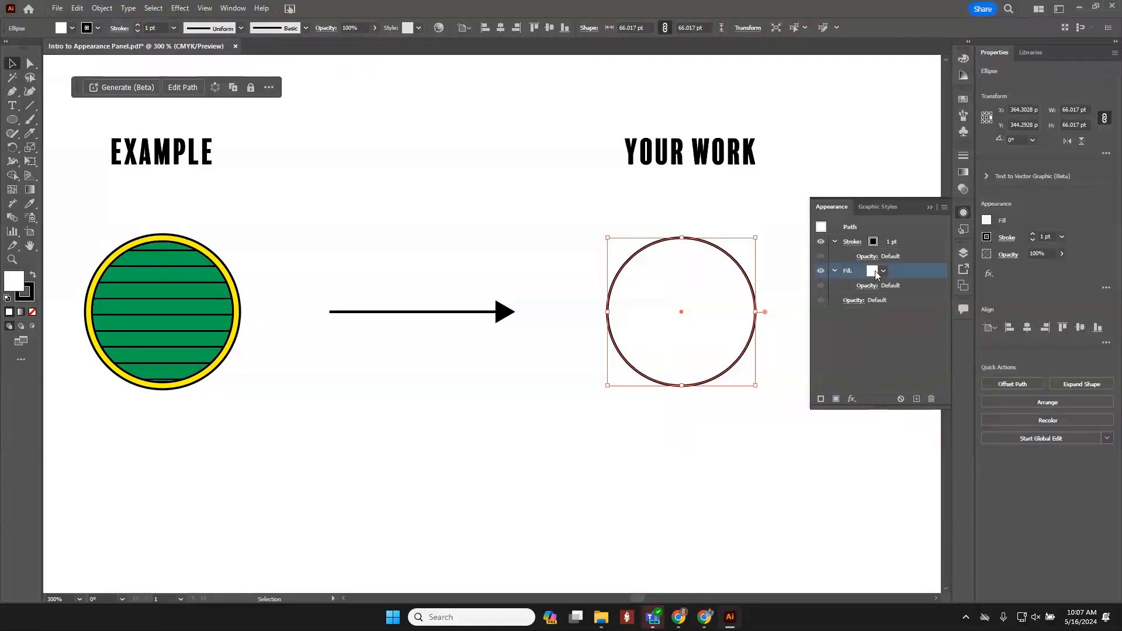
click(883, 272)
click(813, 292)
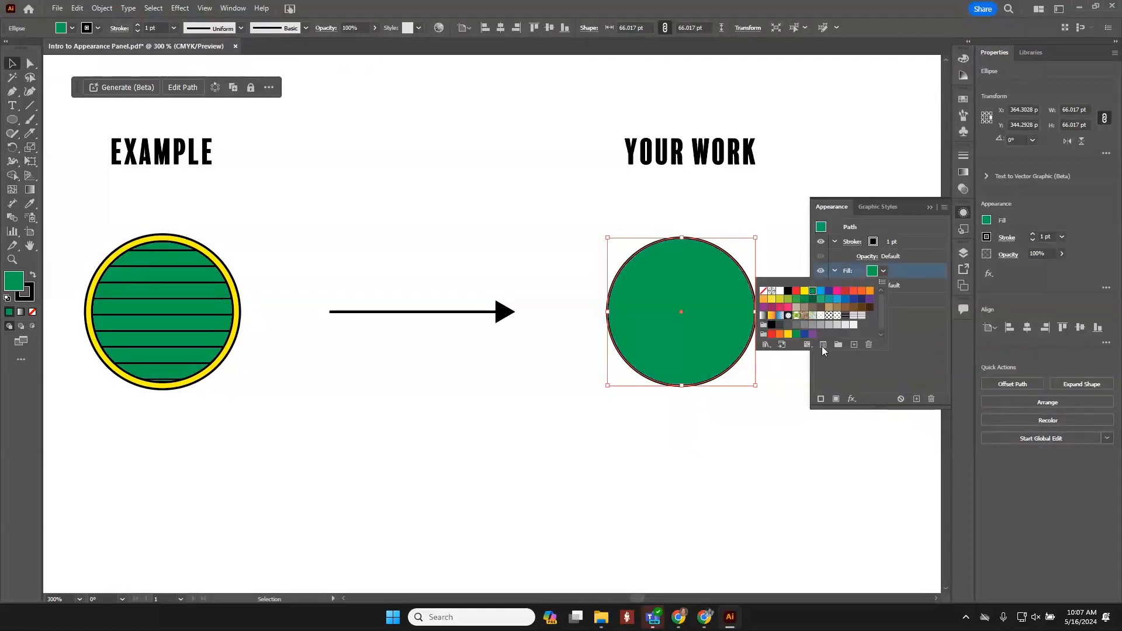
click(908, 353)
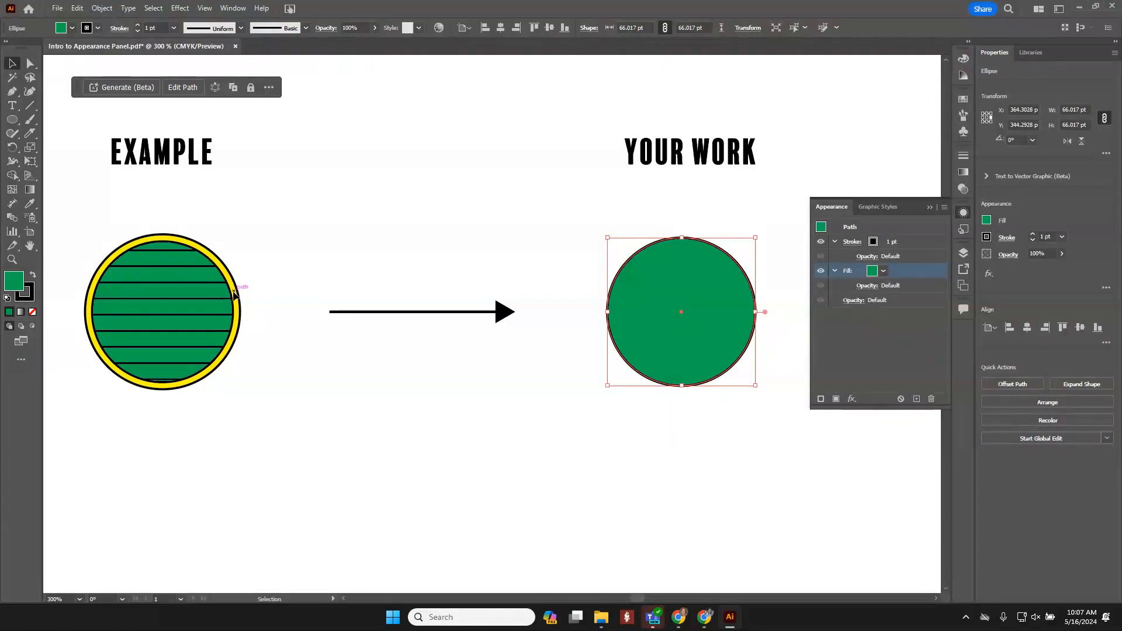
- Set the black stroke of the green circle under Your Work to a weight of 6 pt, using the example's rim as reference
key(z)
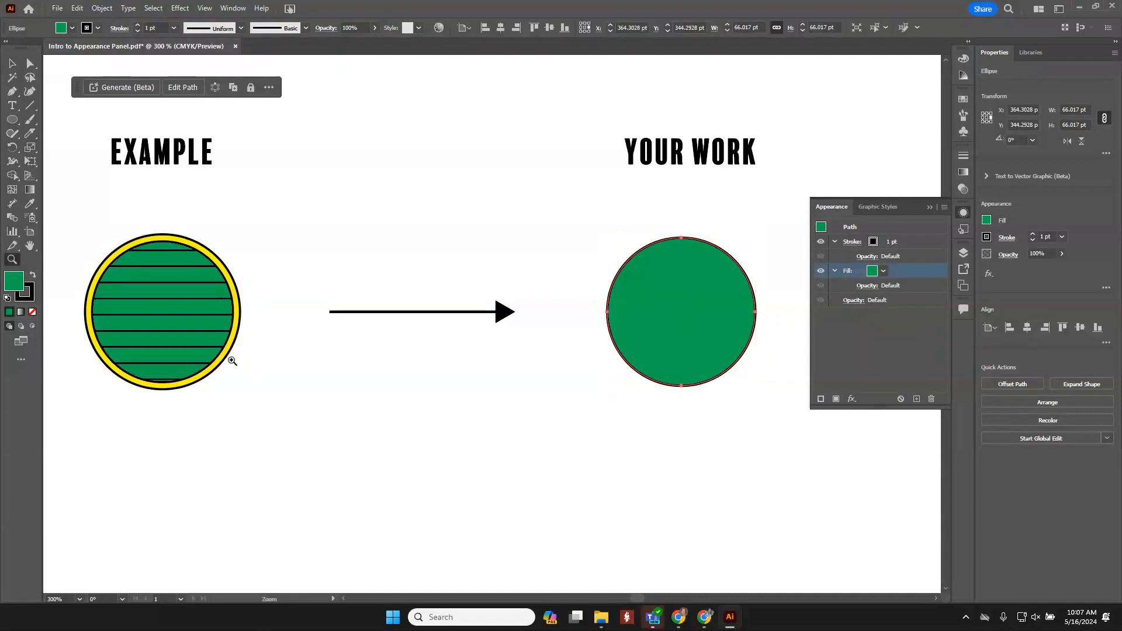
drag(225, 353, 363, 451)
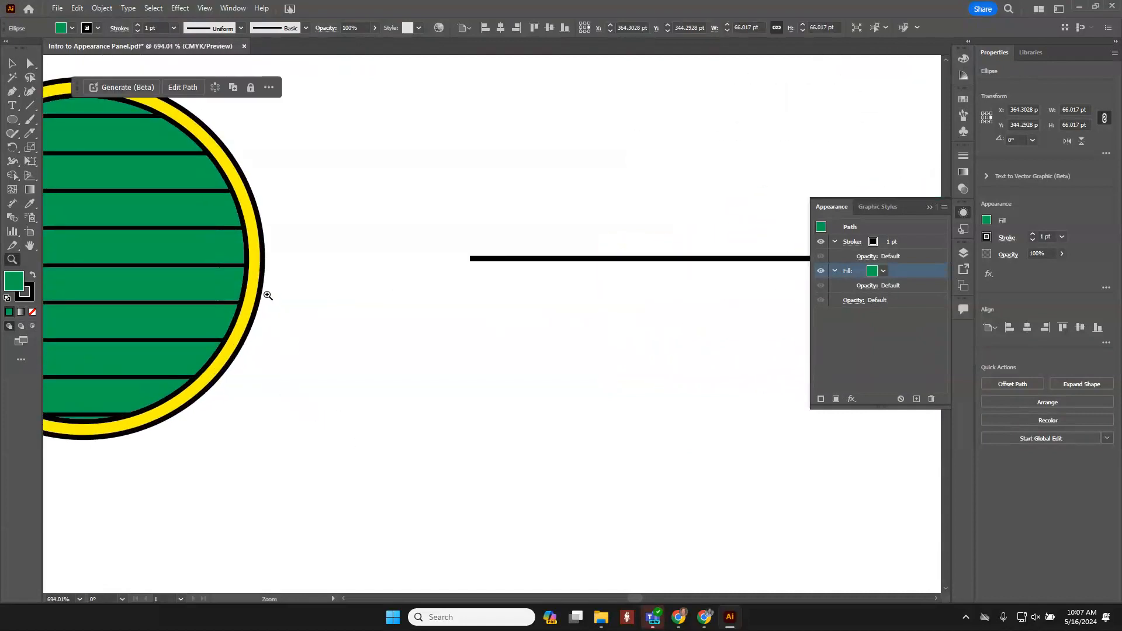
drag(226, 356, 349, 389)
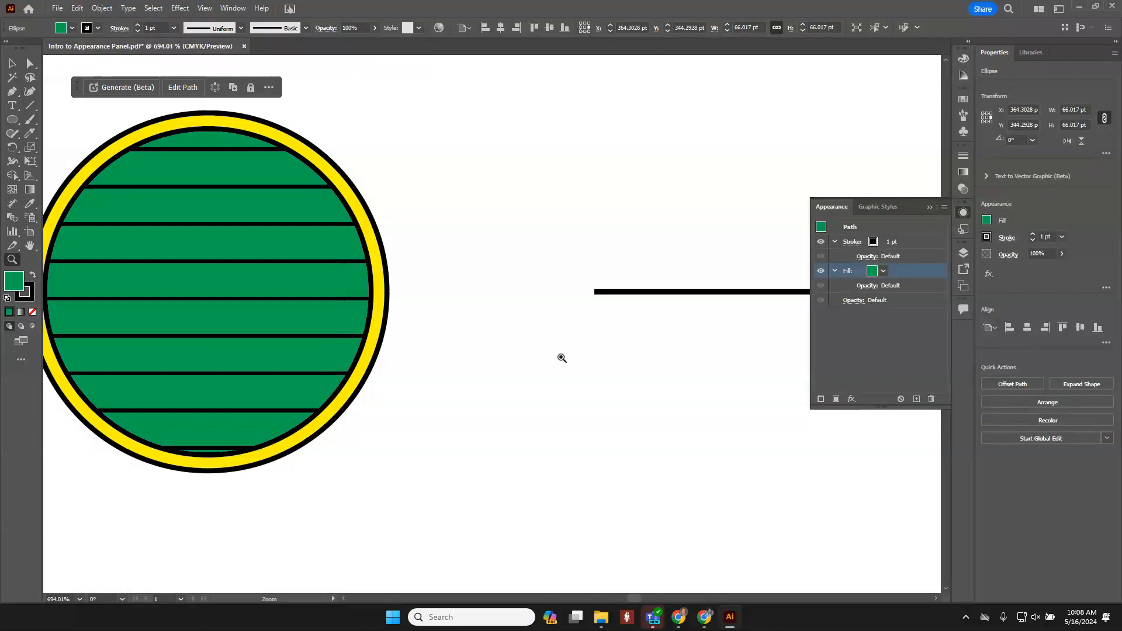
key(space)
drag(636, 369, 230, 363)
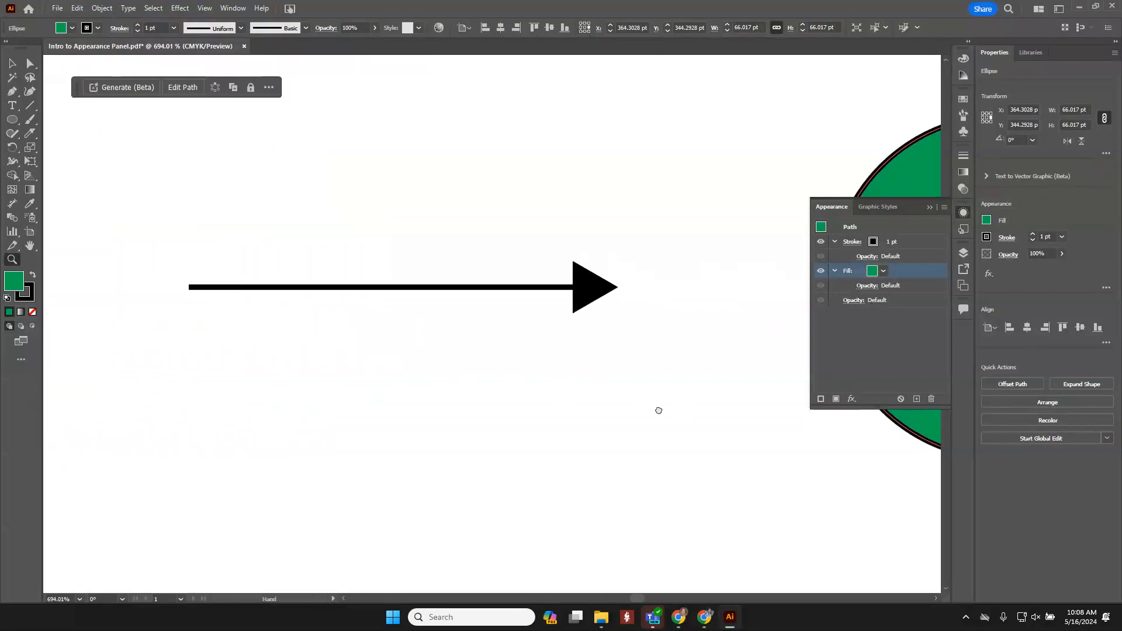
drag(658, 408, 177, 401)
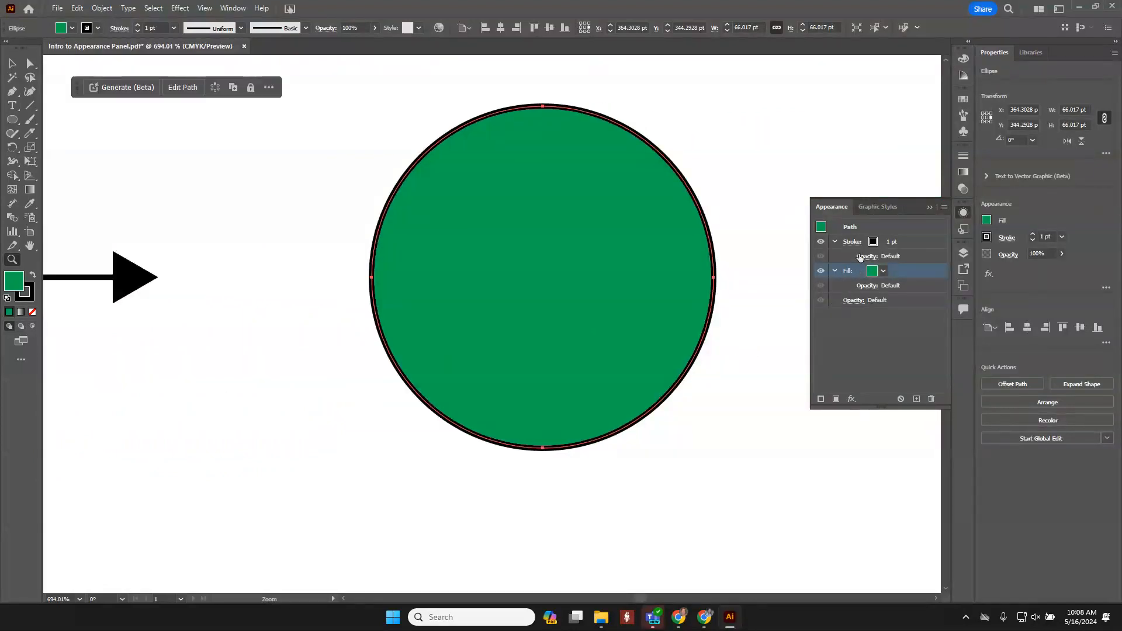
click(899, 244)
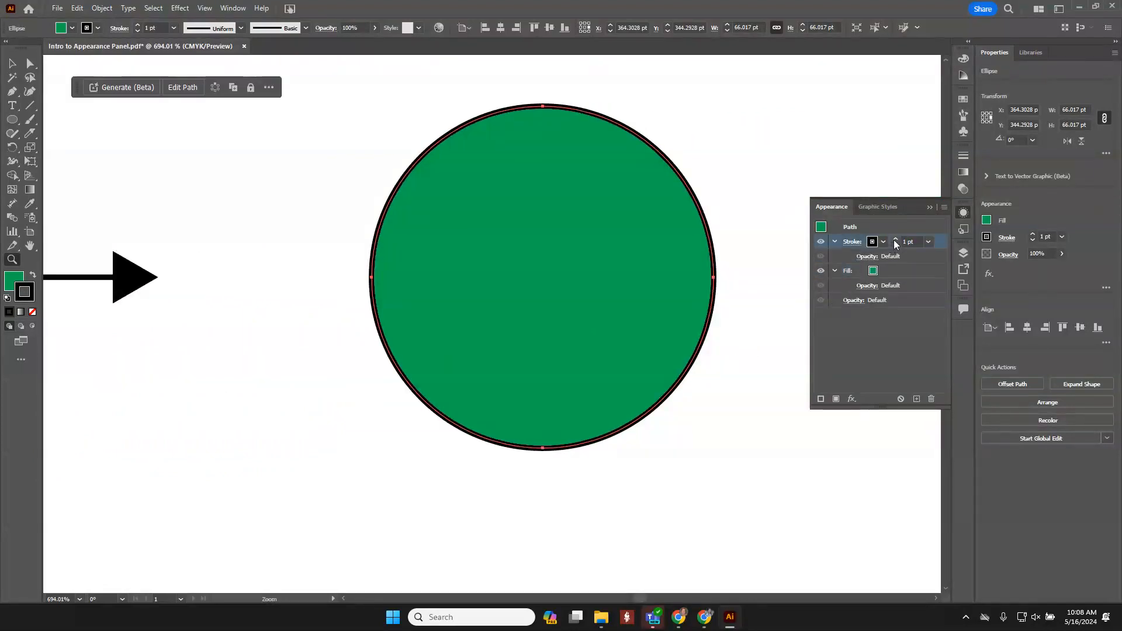
click(896, 239)
click(896, 240)
click(895, 240)
click(895, 240)
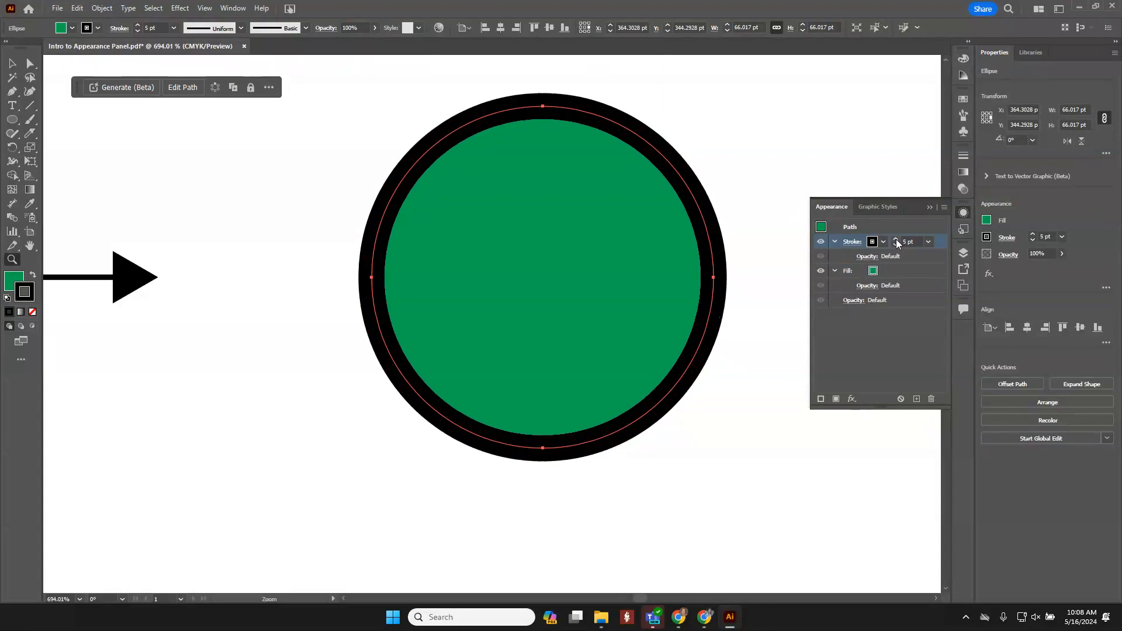
click(897, 240)
key(ctrl+minus)
key(ctrl+minus)
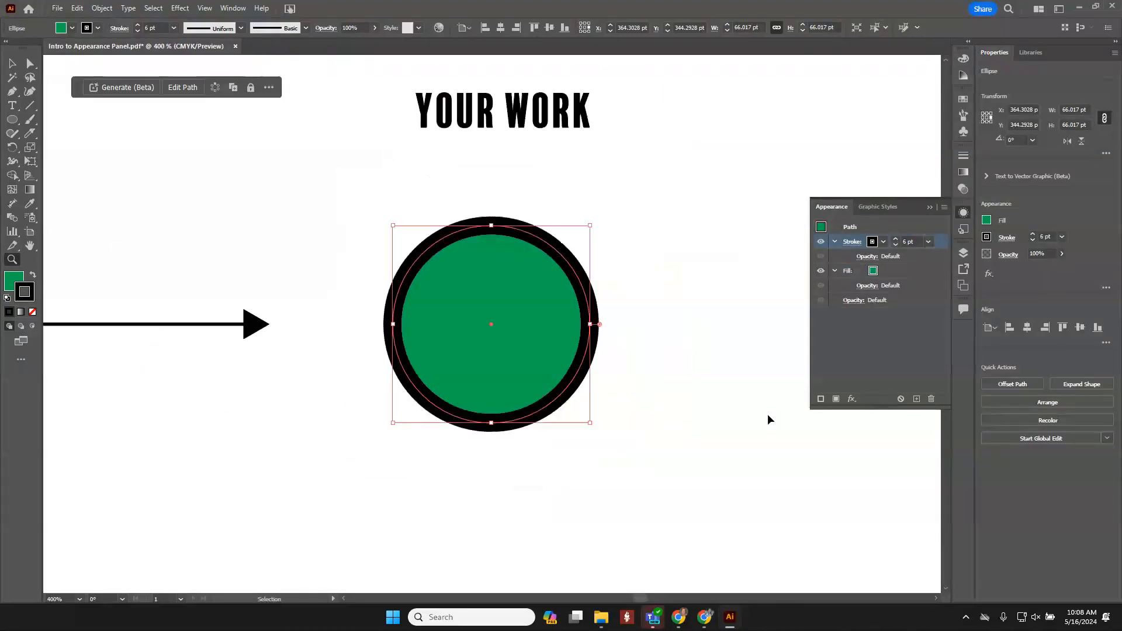
key(ctrl+minus)
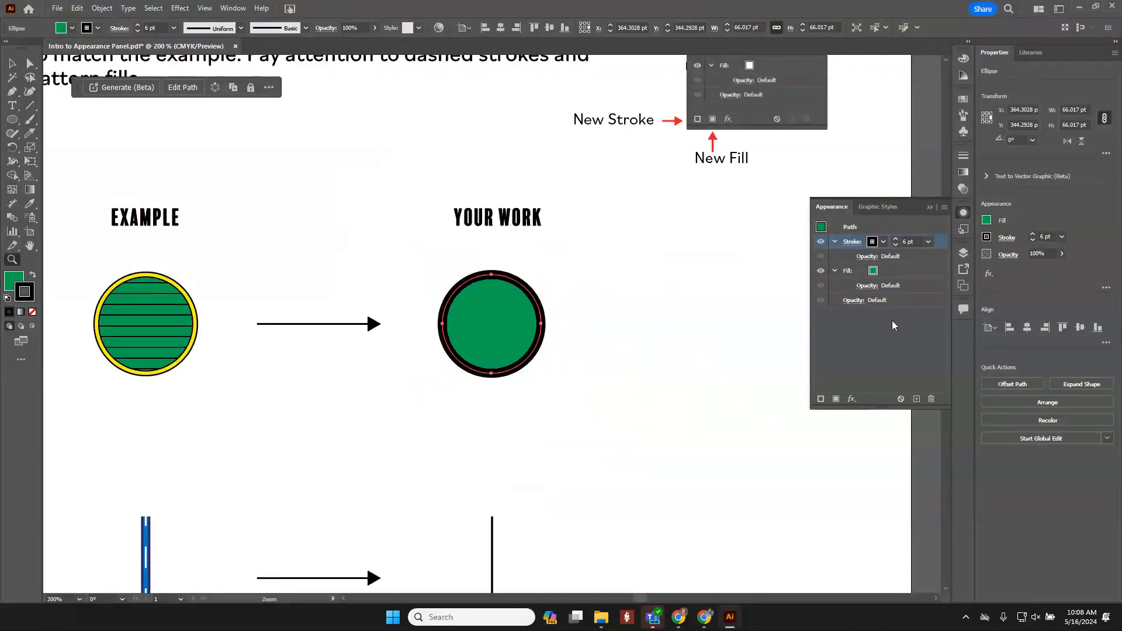
click(909, 349)
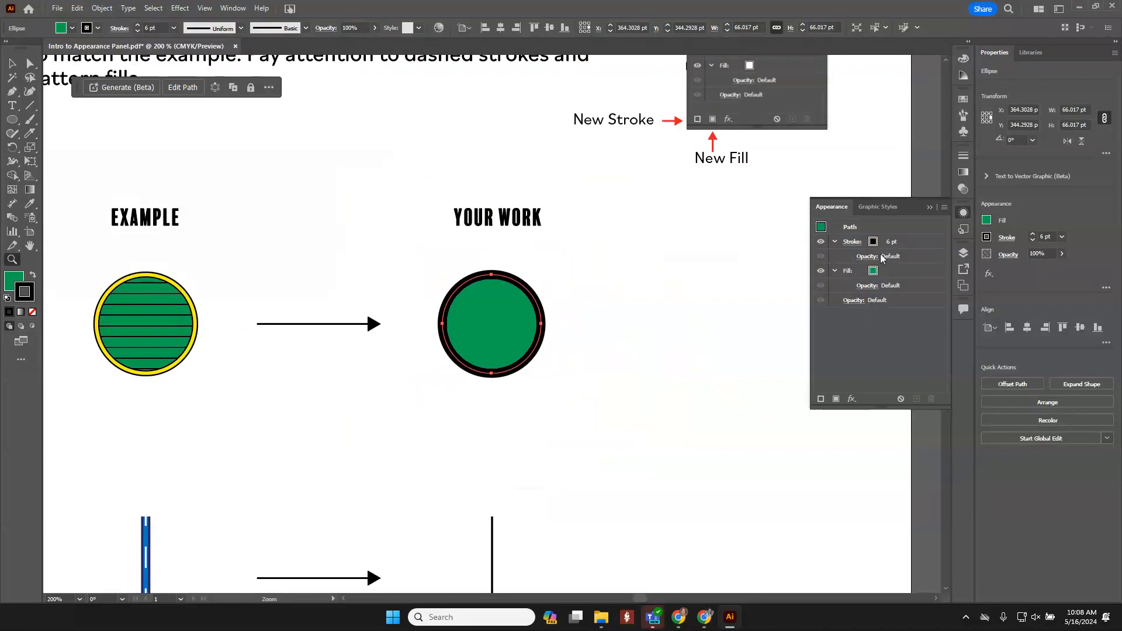
- Add a second stroke above the circle's black stroke and color it yellow
click(820, 399)
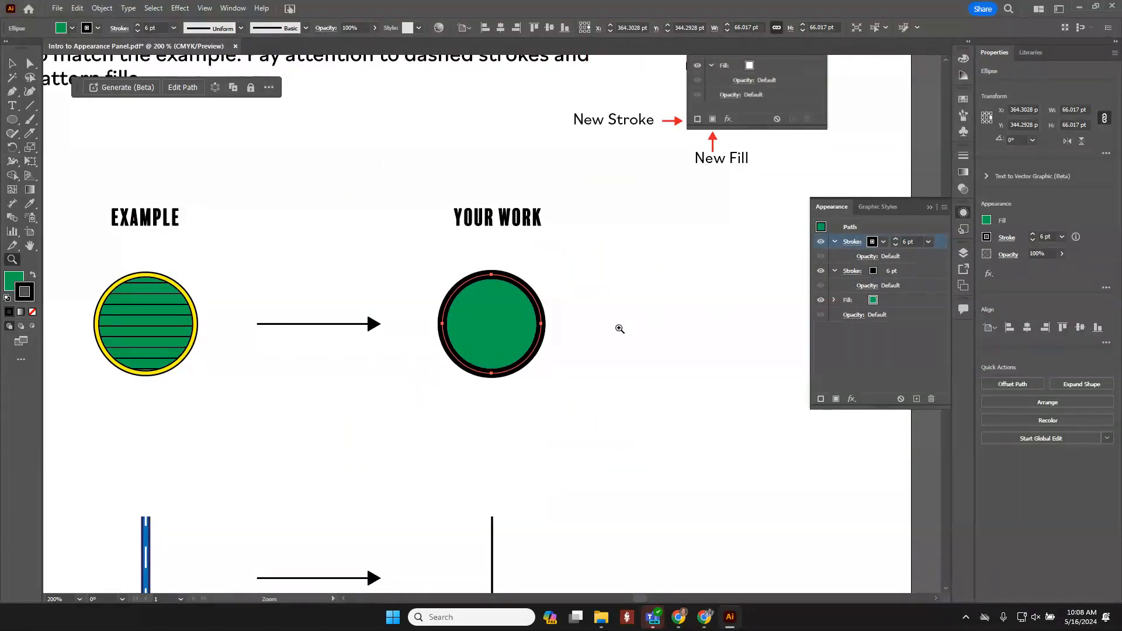
click(883, 242)
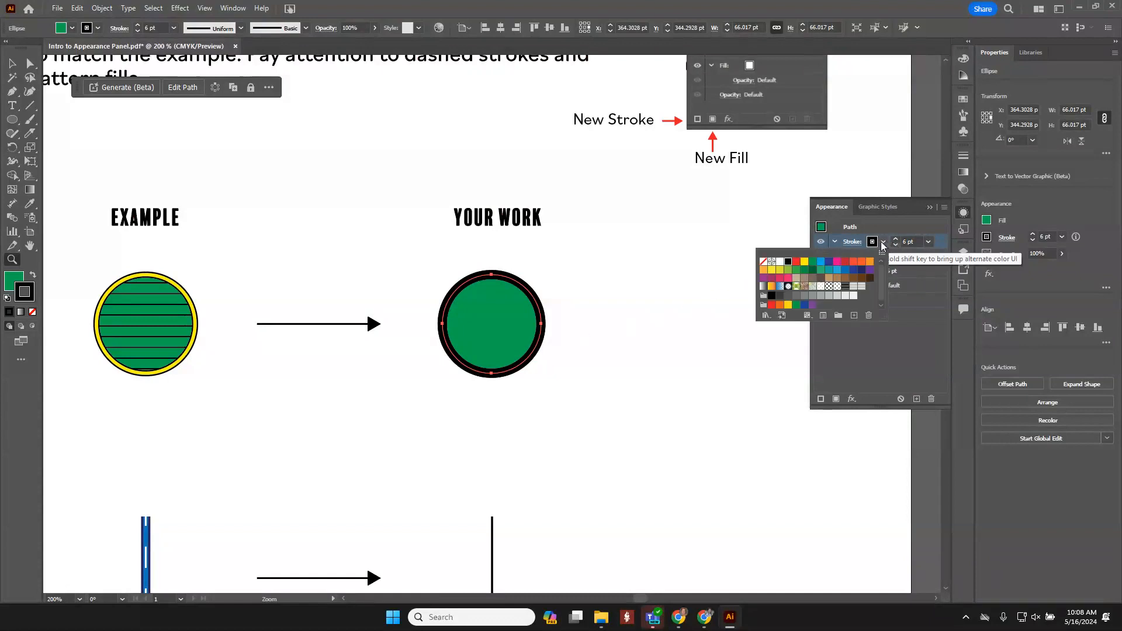
click(805, 263)
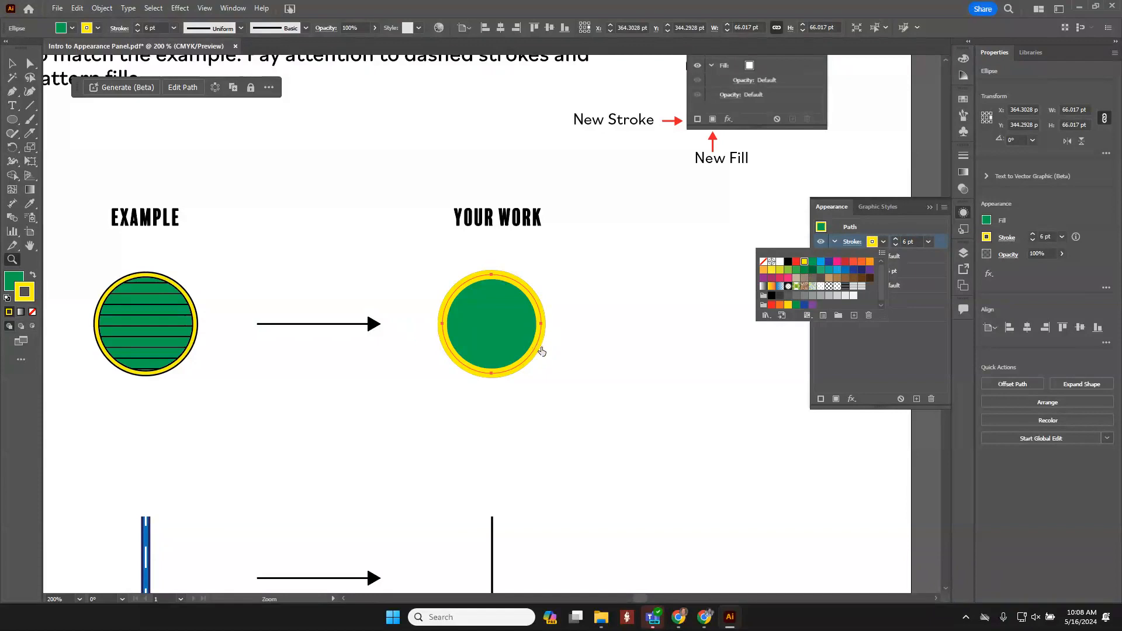
click(908, 340)
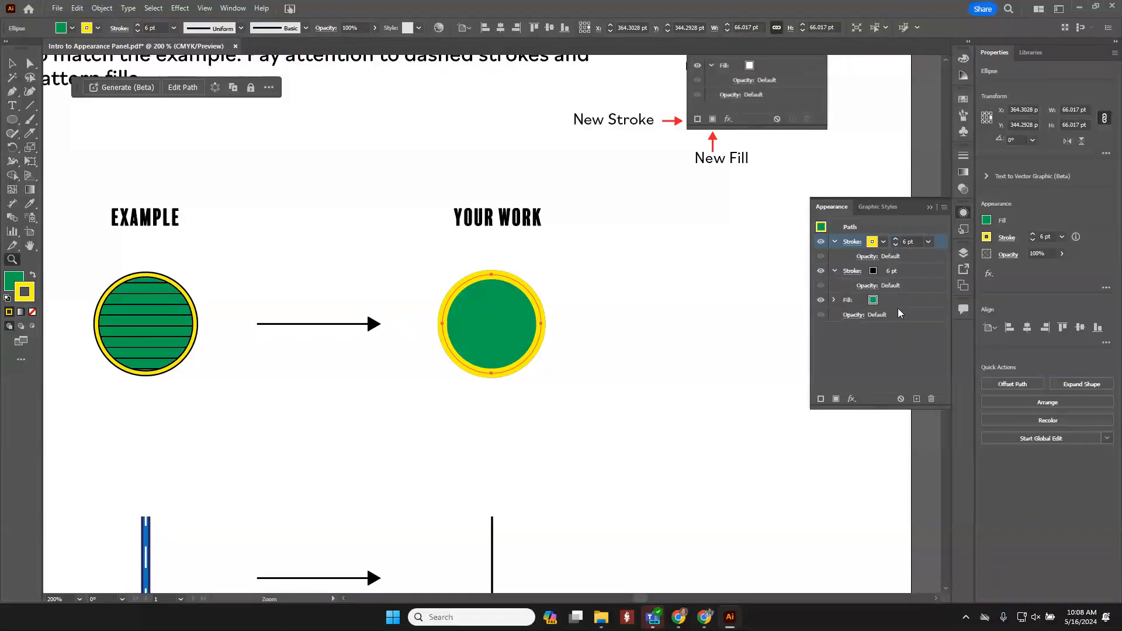
- Reduce the circle's yellow stroke weight to 3 pt so the black stroke borders it on both sides
click(898, 245)
click(898, 245)
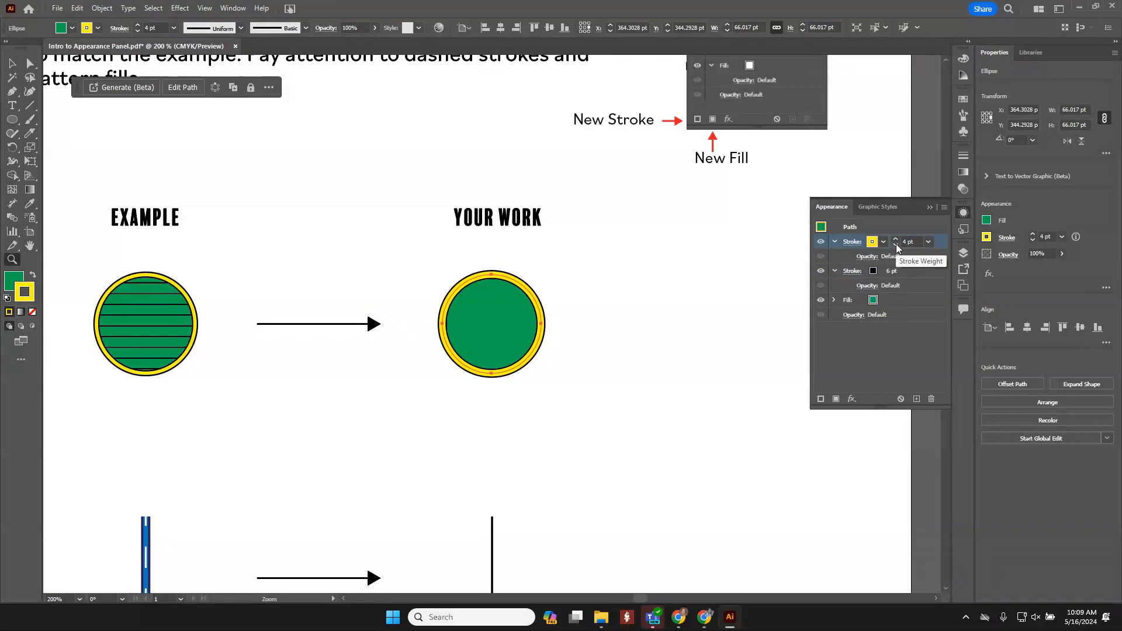
click(896, 245)
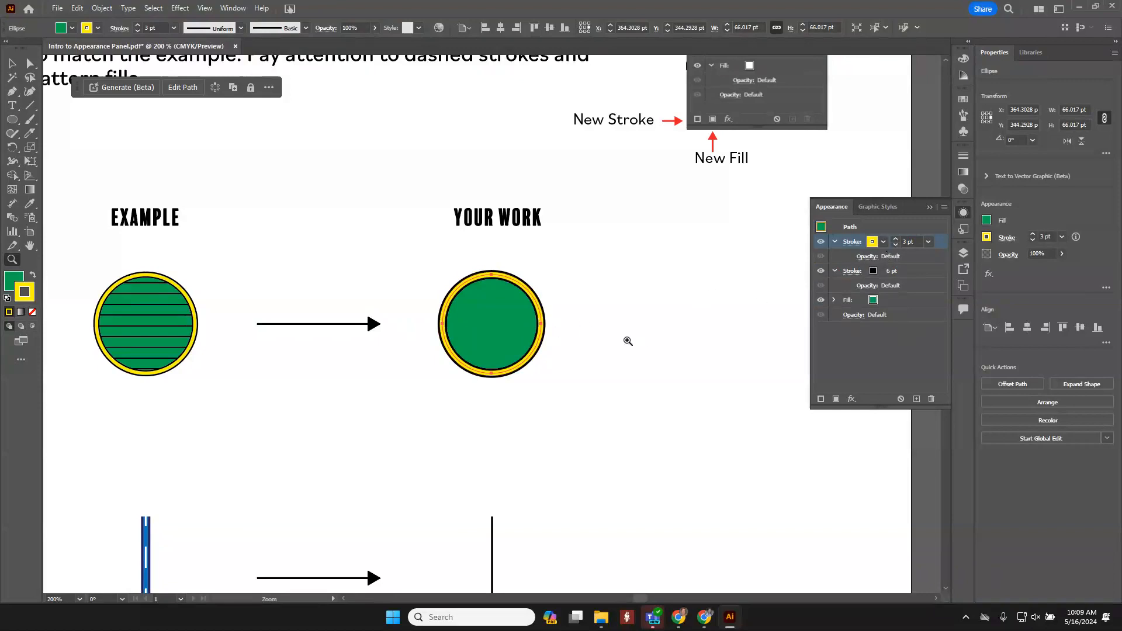
- Add a second fill to the circle under Your Work and place it below both strokes, above the original green fill
drag(523, 345, 629, 445)
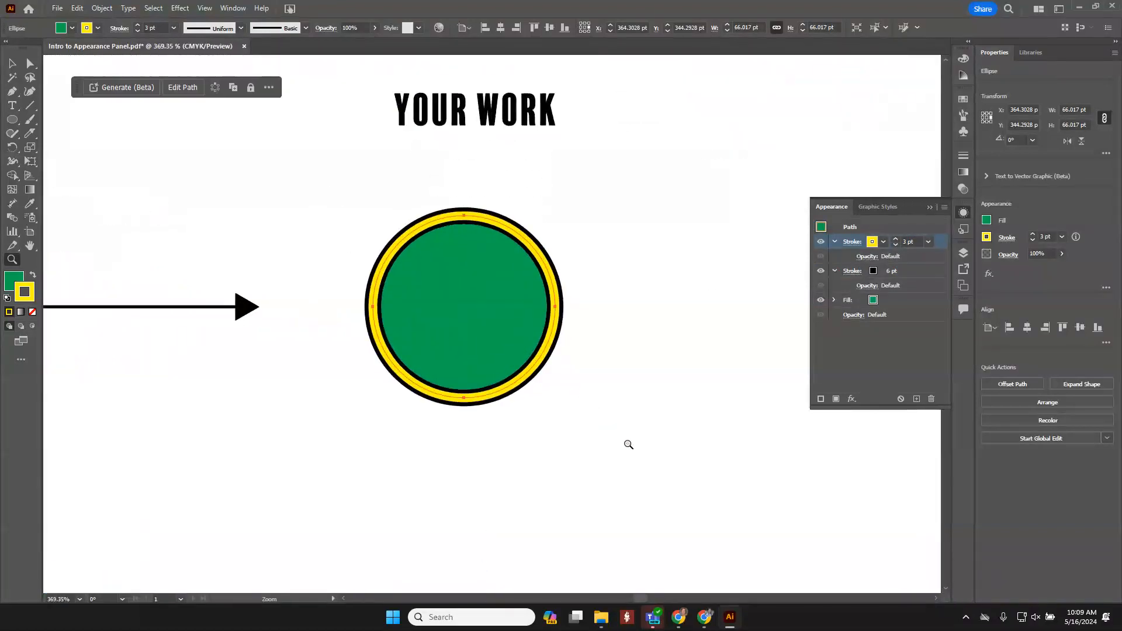
click(11, 63)
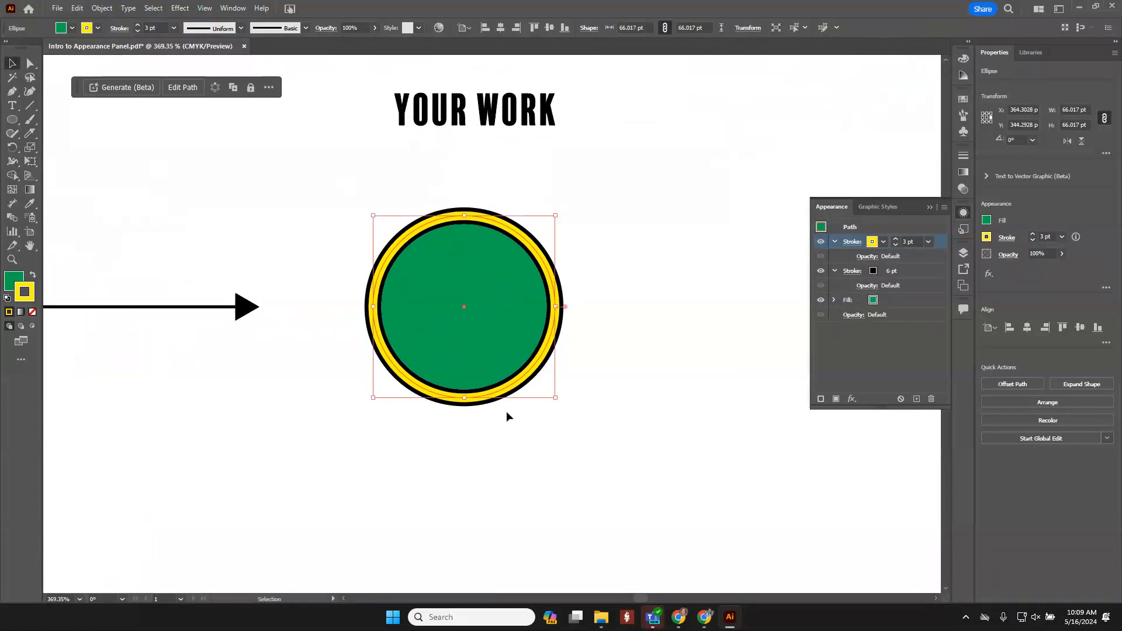
click(497, 429)
drag(250, 446, 457, 471)
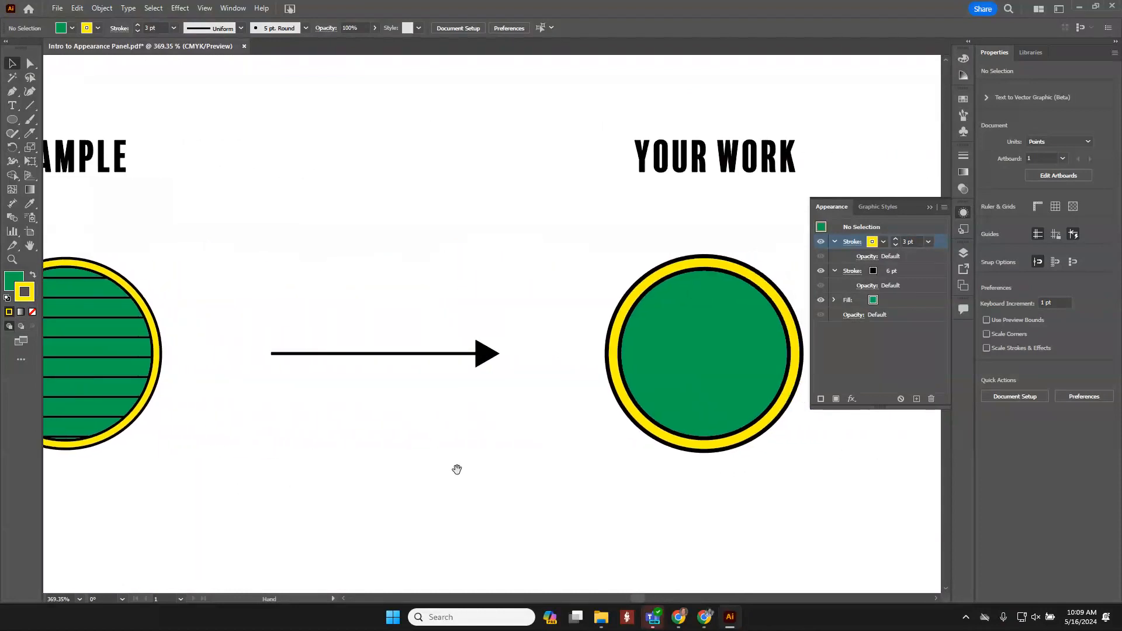
click(904, 366)
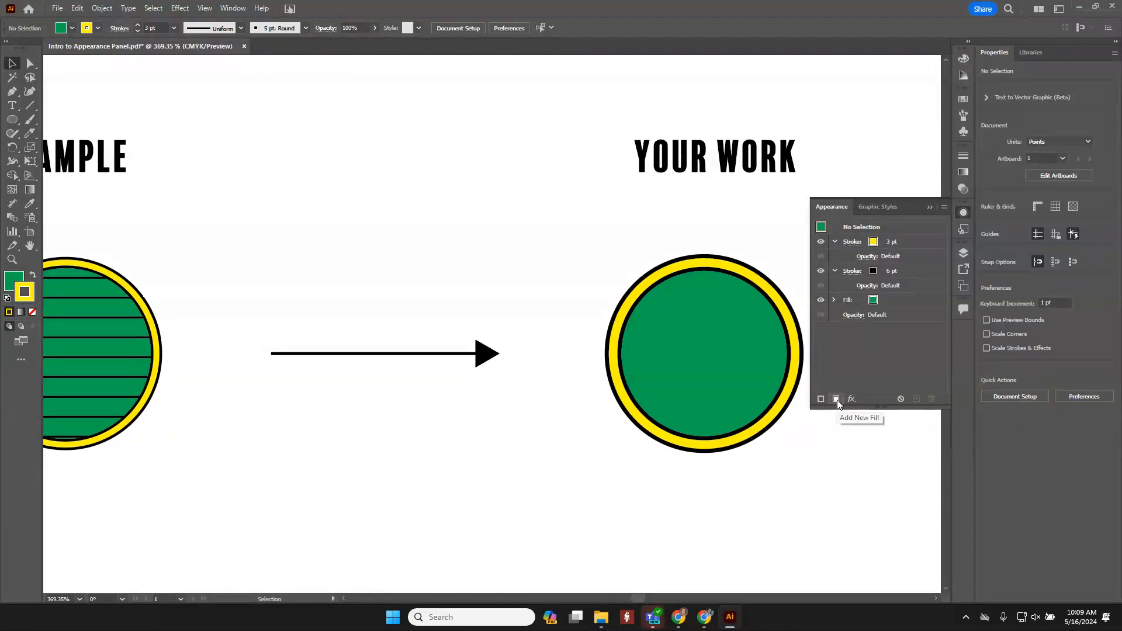
click(759, 363)
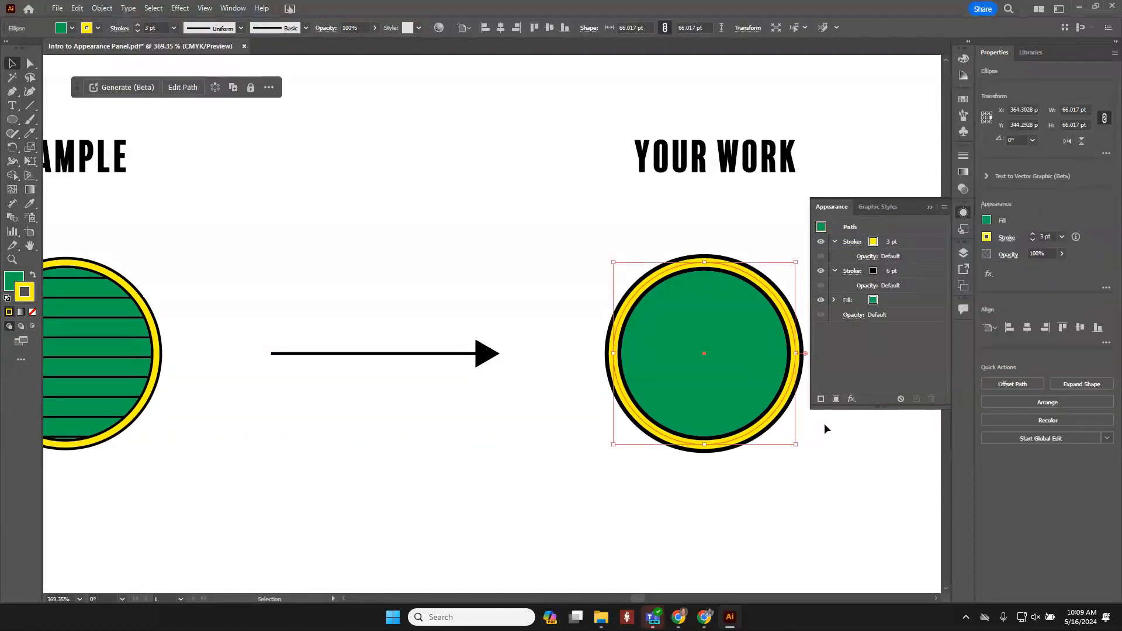
click(836, 398)
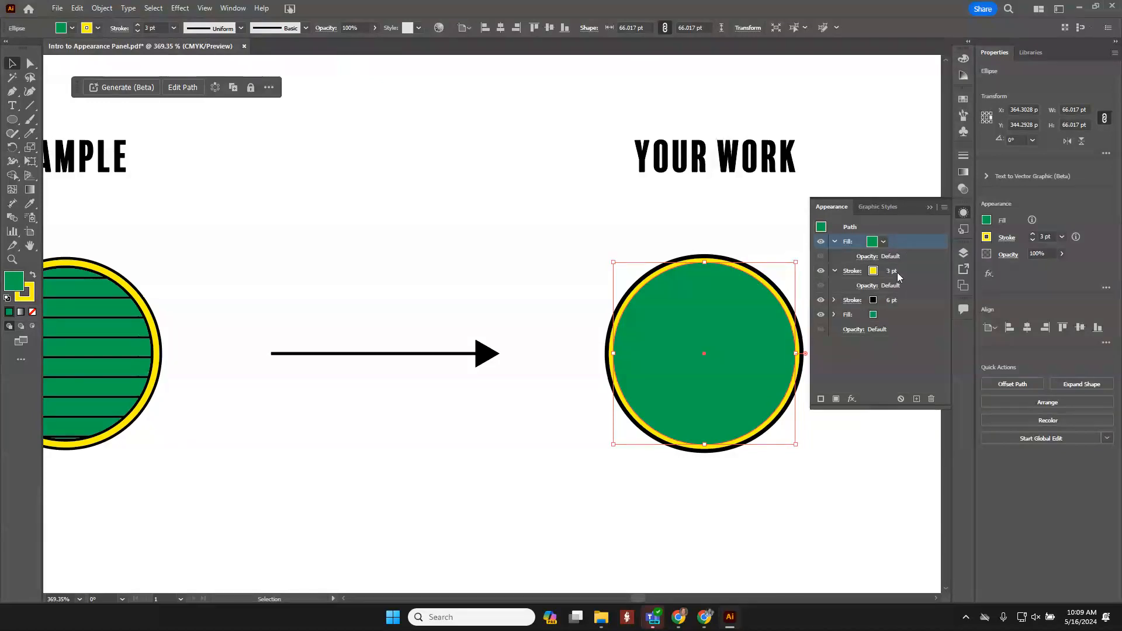
drag(907, 241, 909, 305)
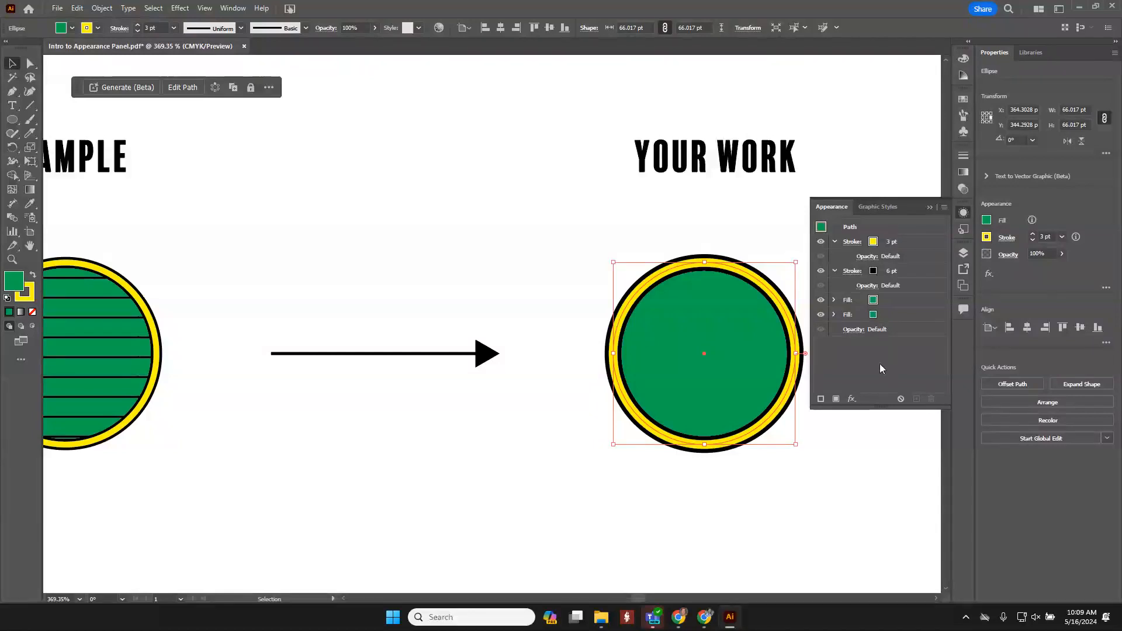
- Change the circle's upper fill to the thin, widely spaced horizontal line pattern from the Basic Graphics_Lines library, matching the example
click(874, 301)
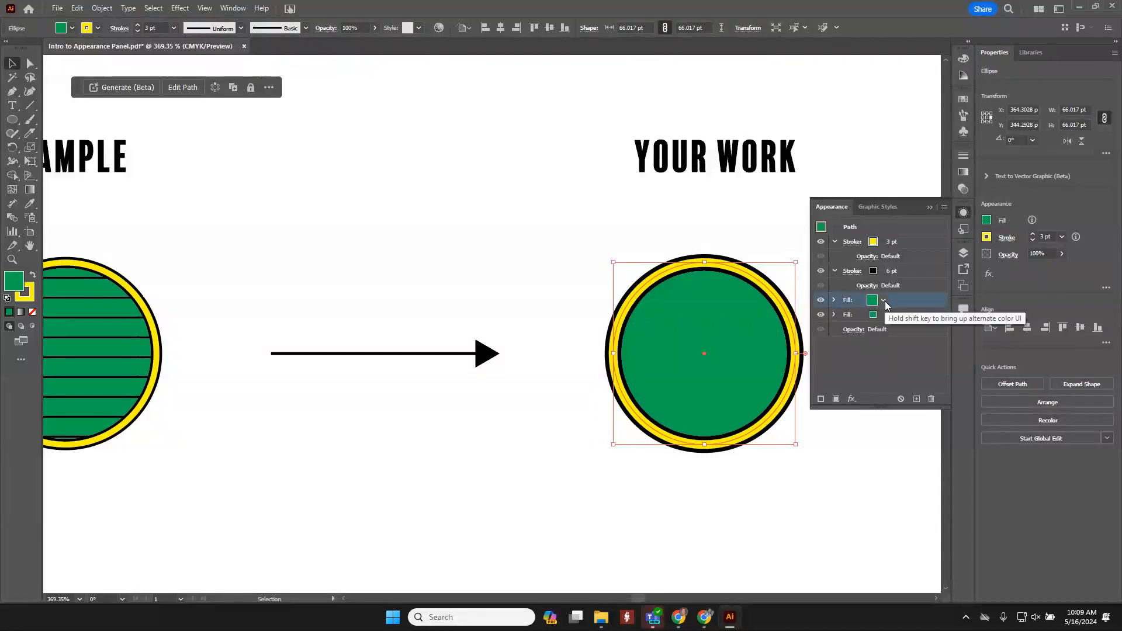
click(885, 302)
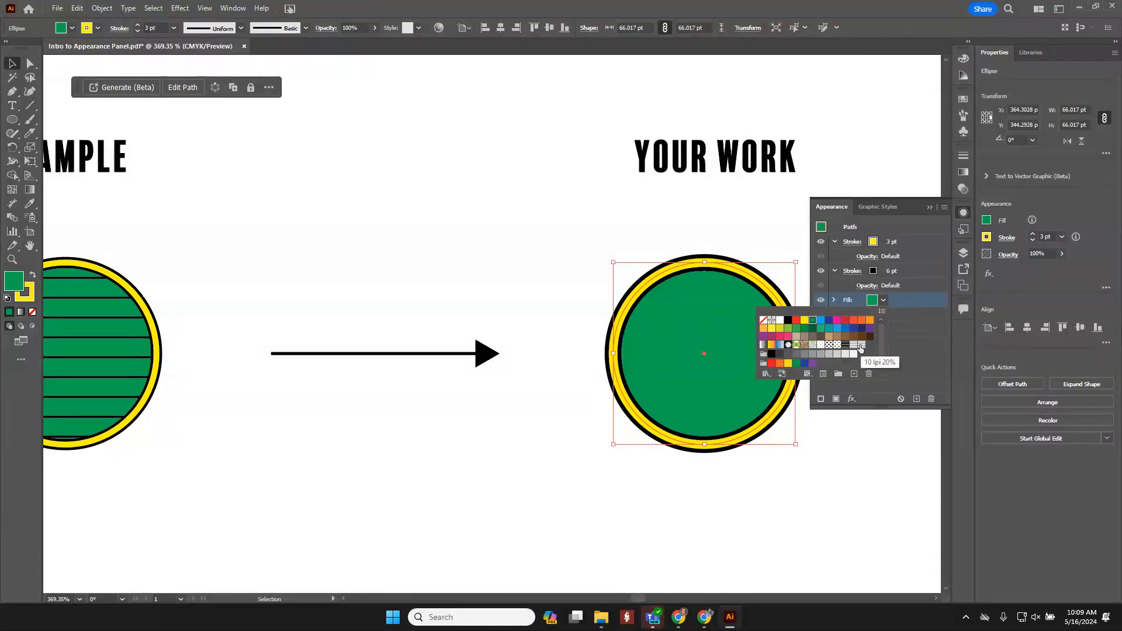
click(766, 374)
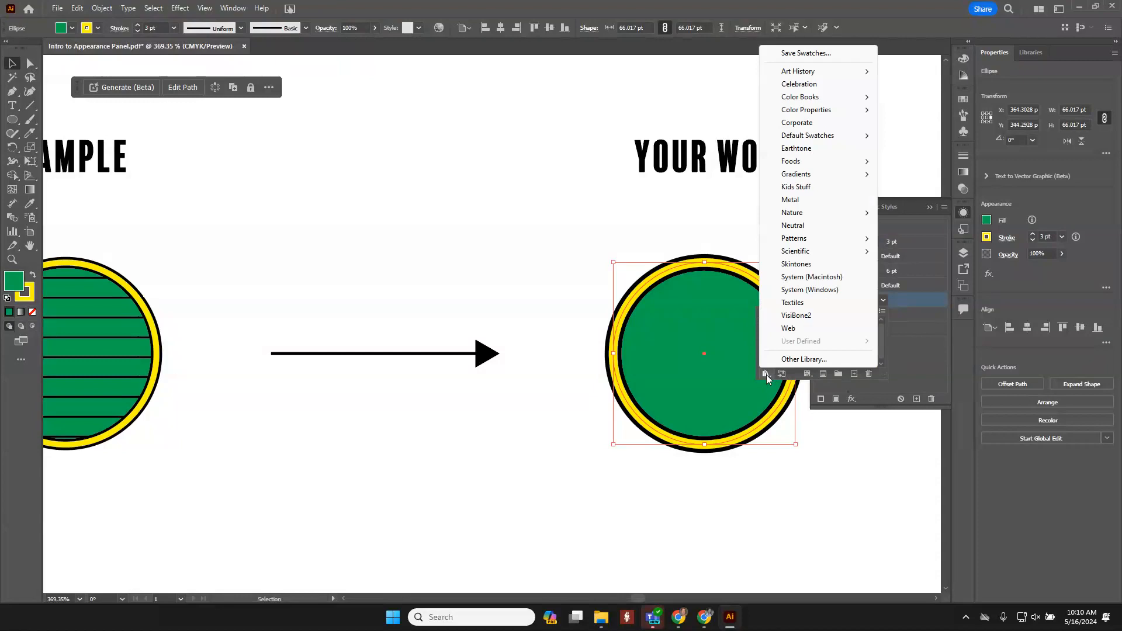
mouse_move(818, 238)
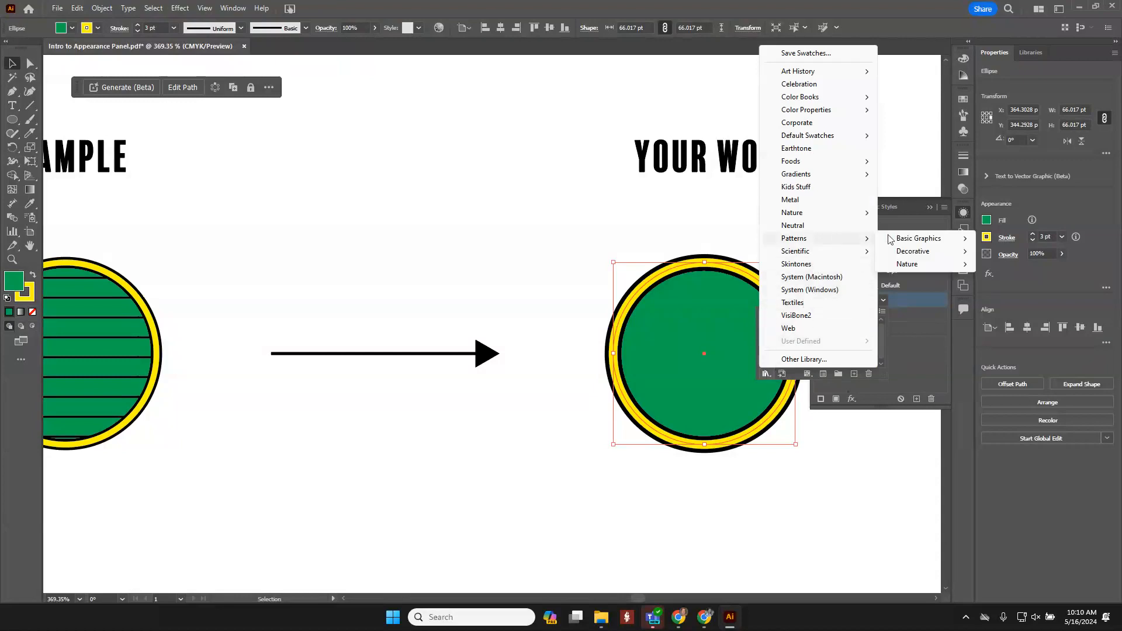
mouse_move(922, 244)
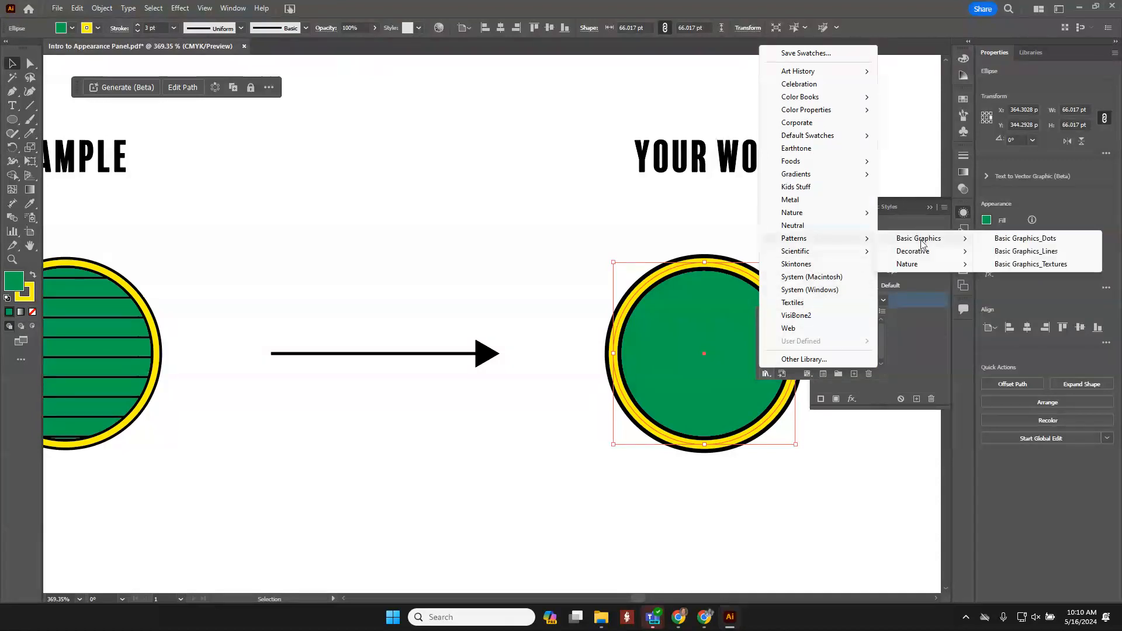
click(1020, 252)
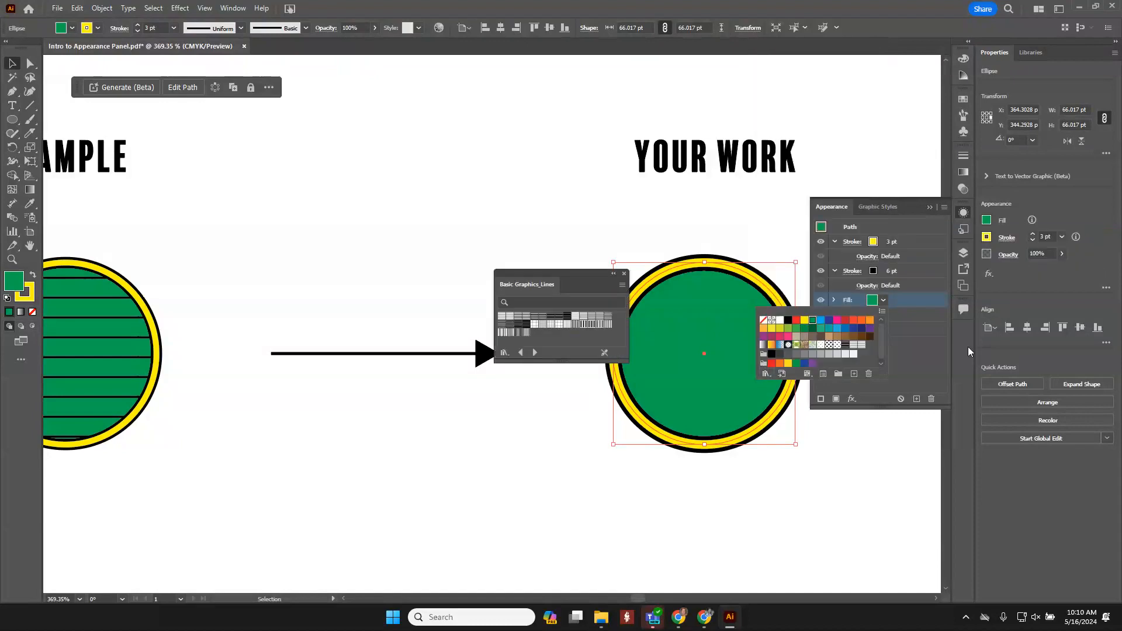
click(510, 317)
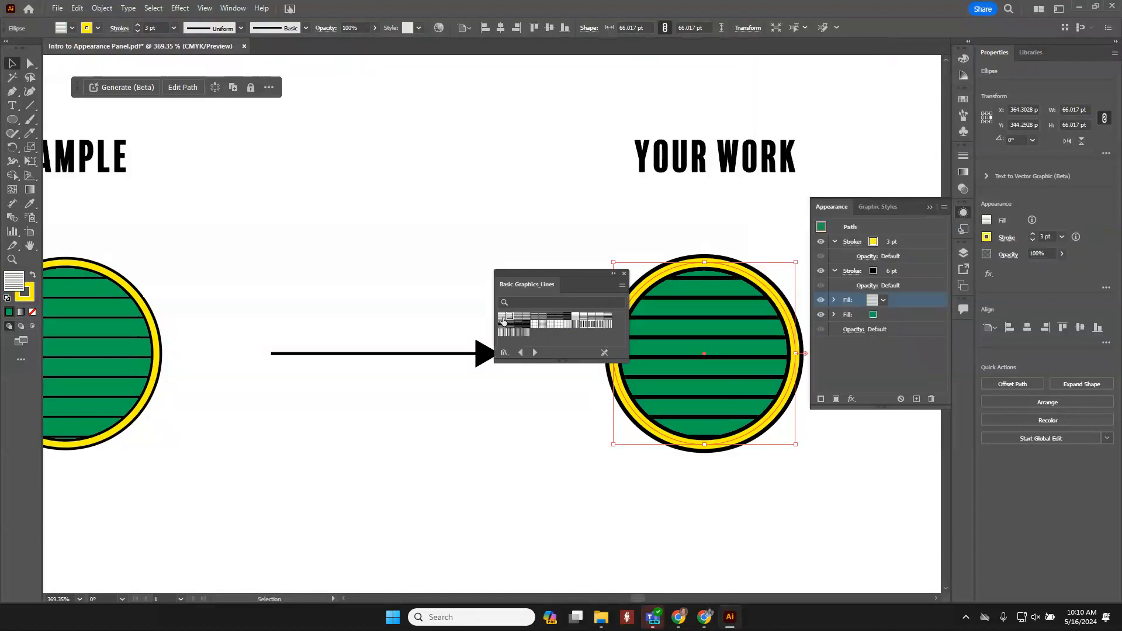
click(502, 316)
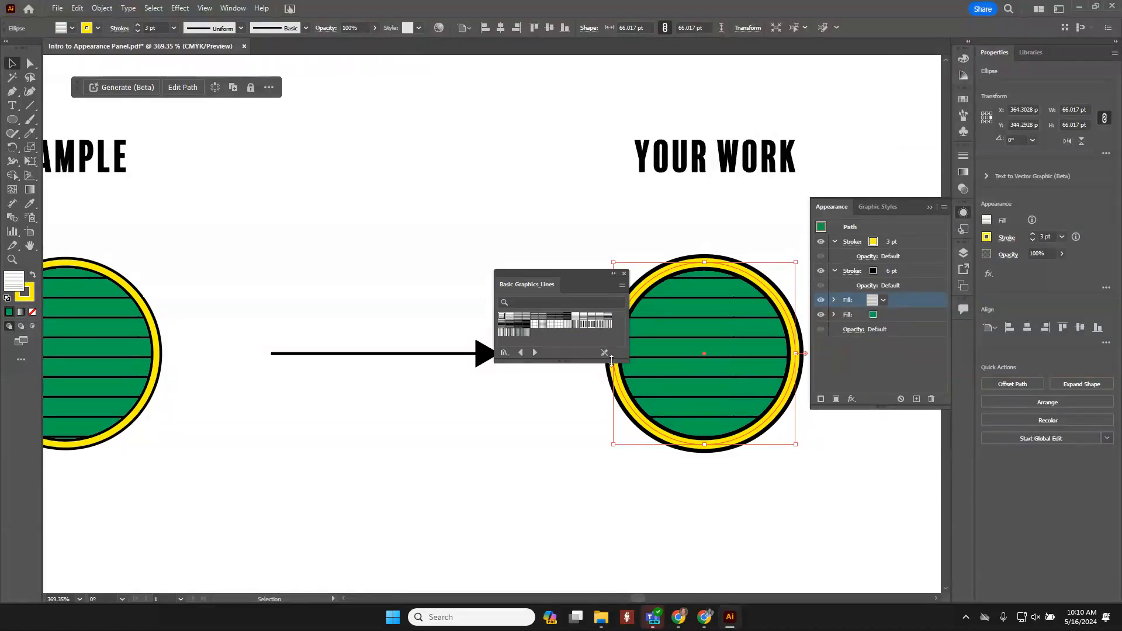
click(625, 274)
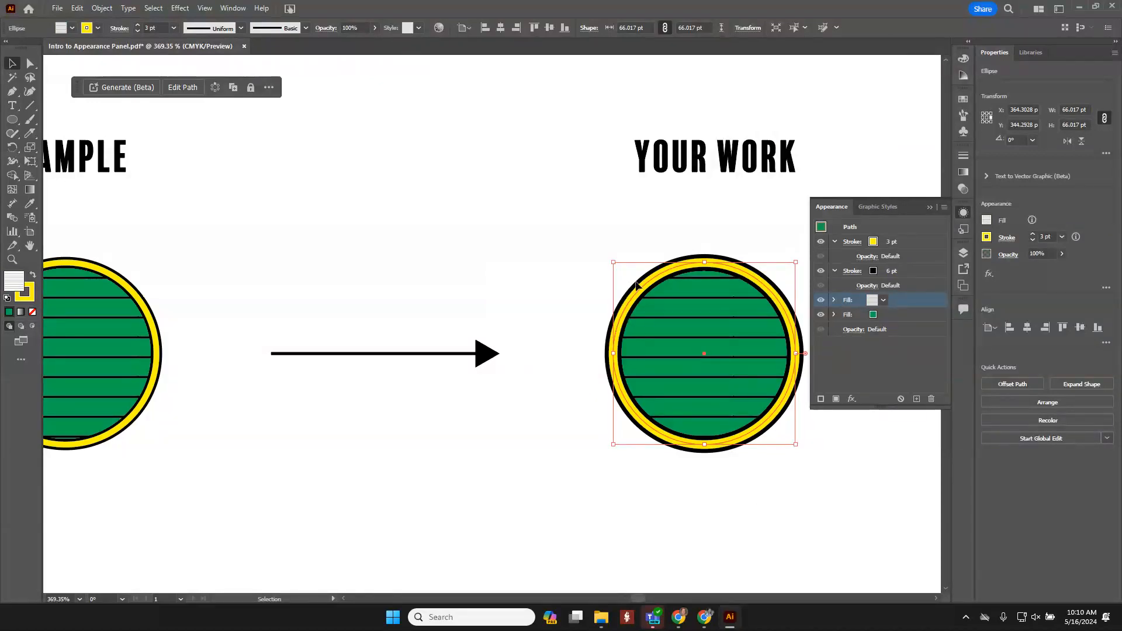
click(903, 375)
click(842, 489)
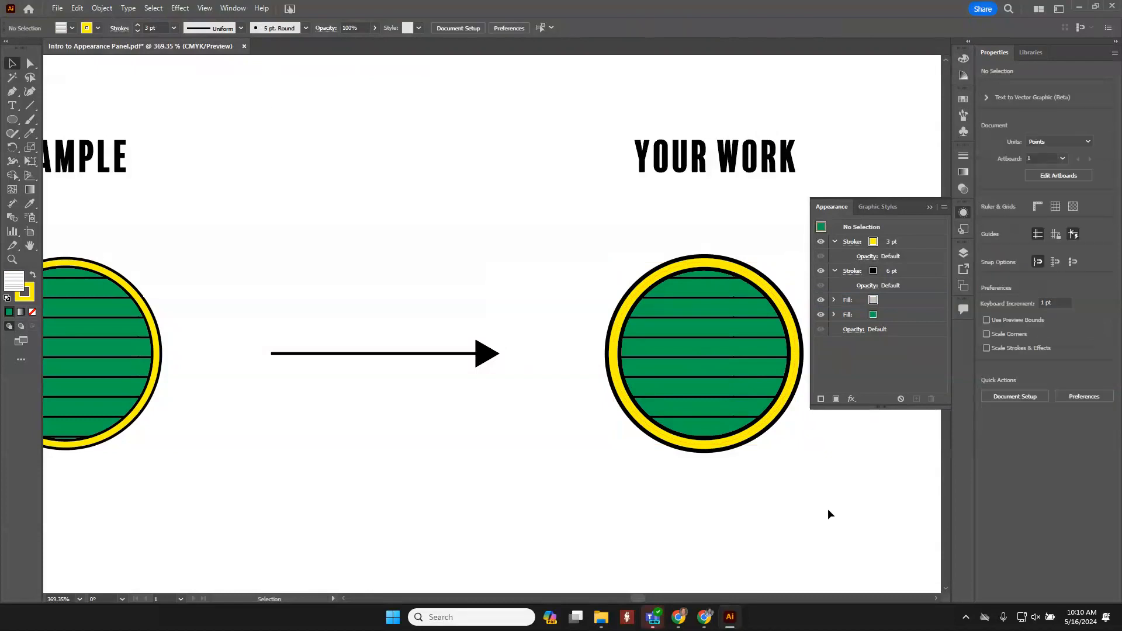
- Examine the layered blue strokes and white dashes of the example line up close, with the blank line under Your Work selected
drag(520, 544, 582, 101)
scroll(596, 466, down, 2)
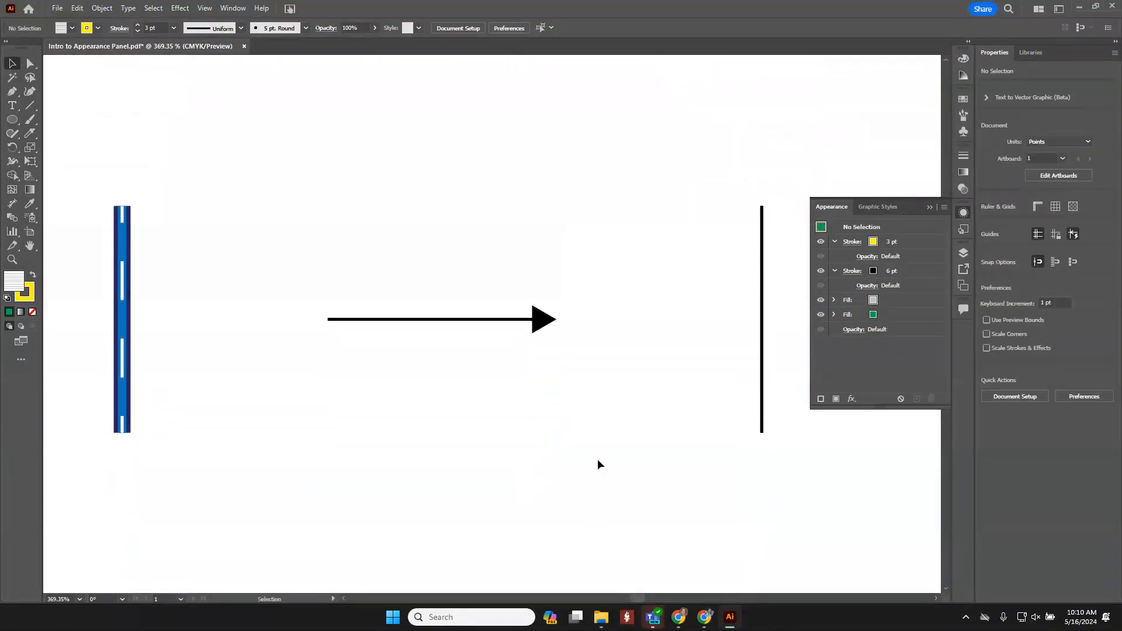
click(763, 318)
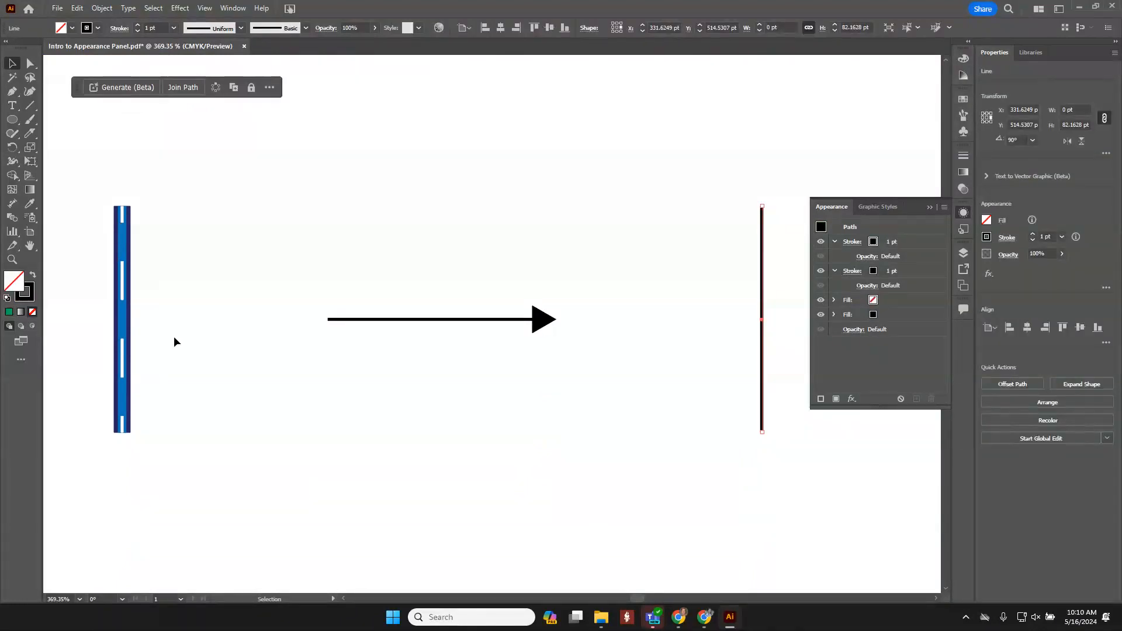
key(z)
drag(111, 272, 206, 335)
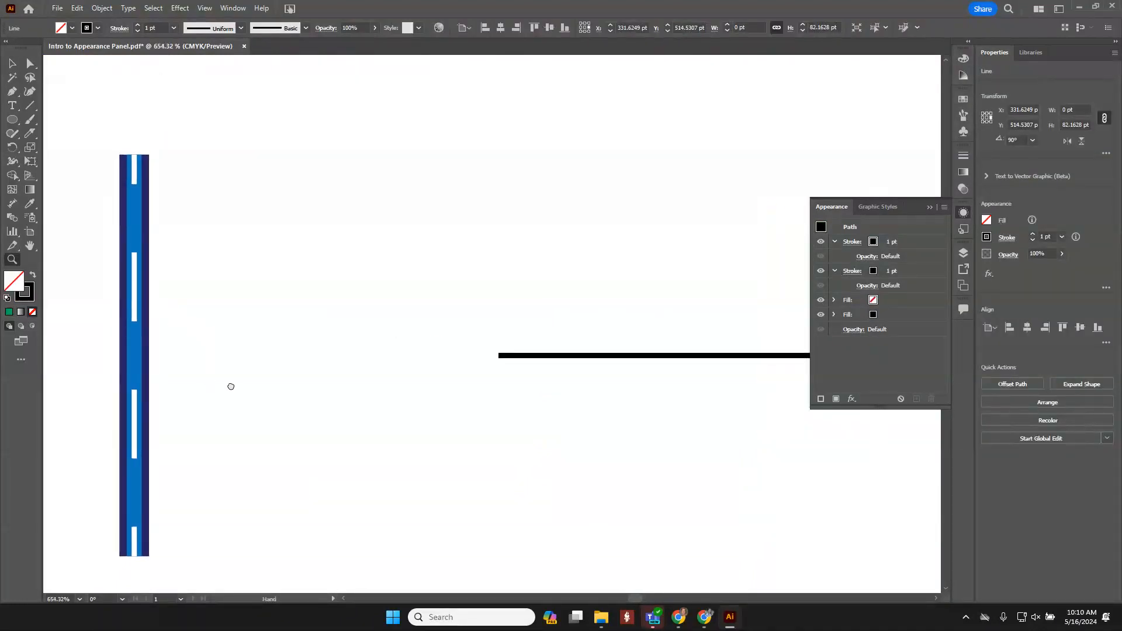
drag(231, 386, 446, 335)
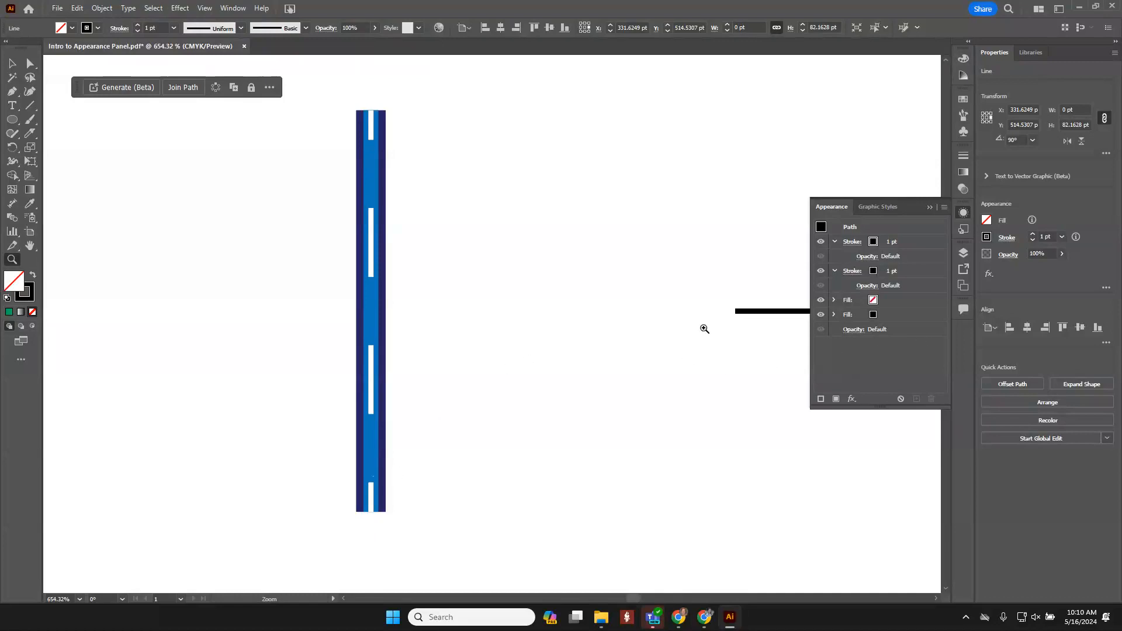
click(11, 66)
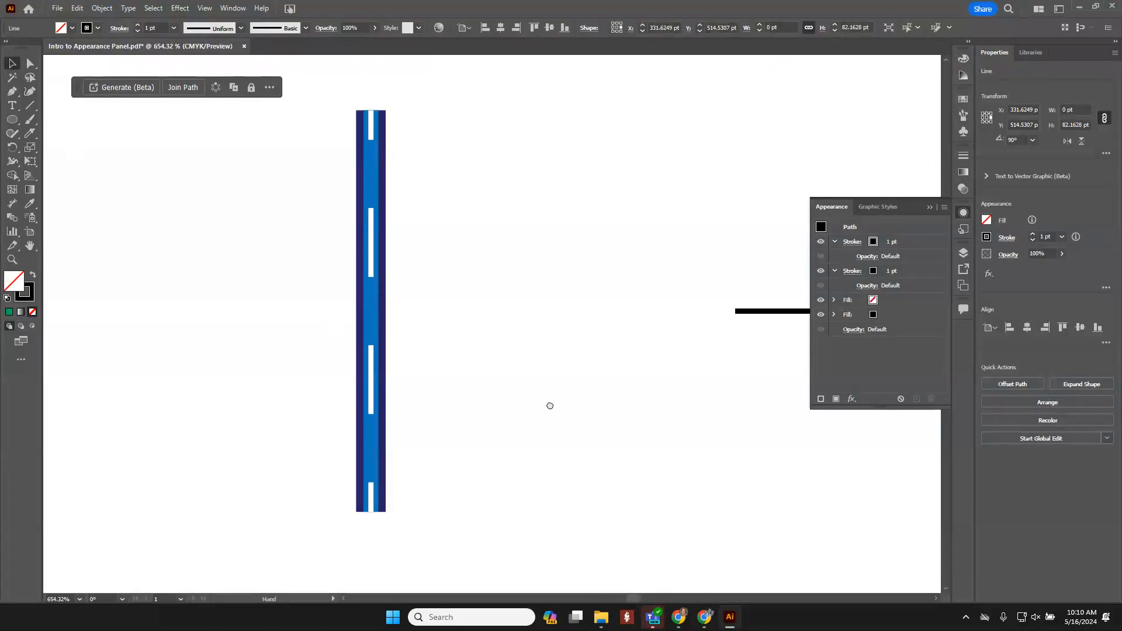
drag(549, 404, 485, 413)
key(ctrl+minus)
key(ctrl+minus)
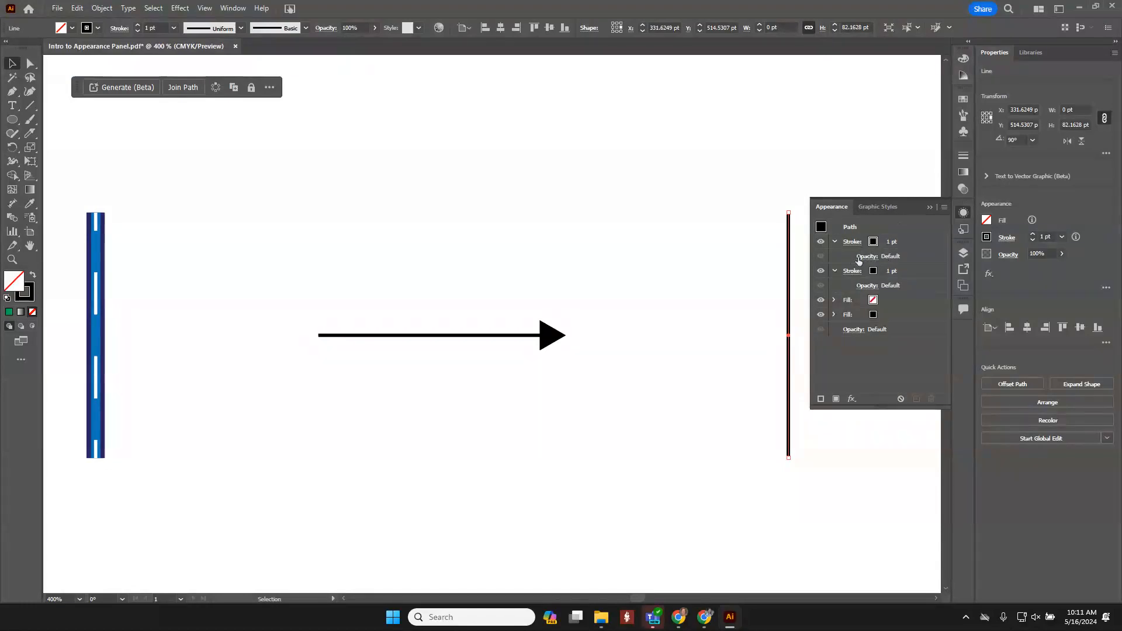
- Clear the appearance of the line under Your Work and give it a dark navy stroke with a weight of 5 pt
click(901, 400)
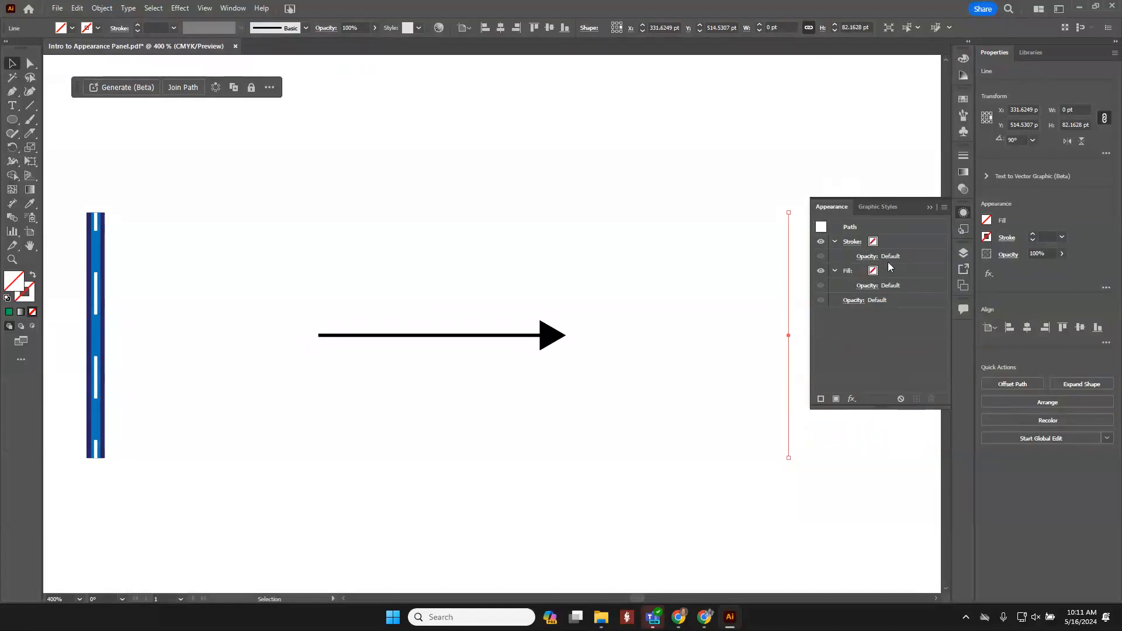
click(872, 243)
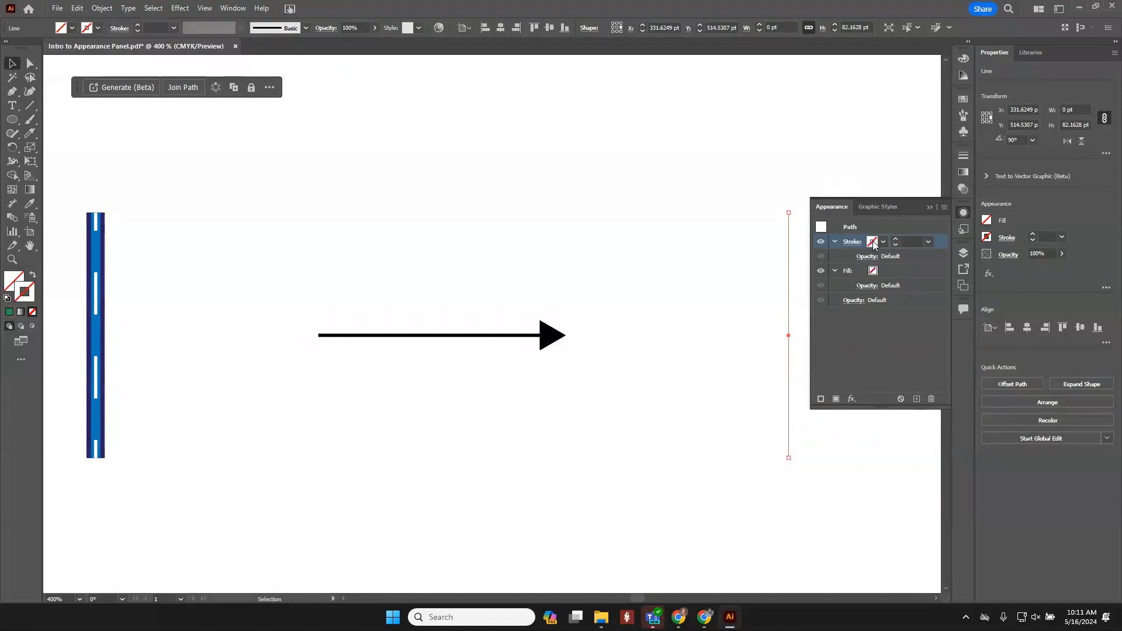
click(881, 242)
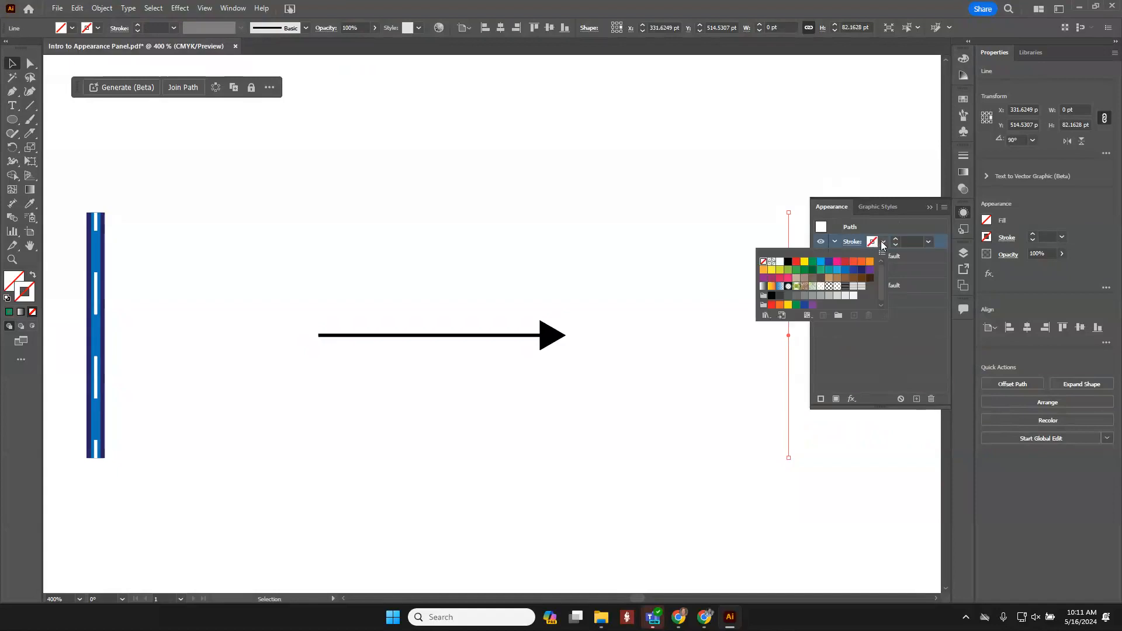
click(860, 273)
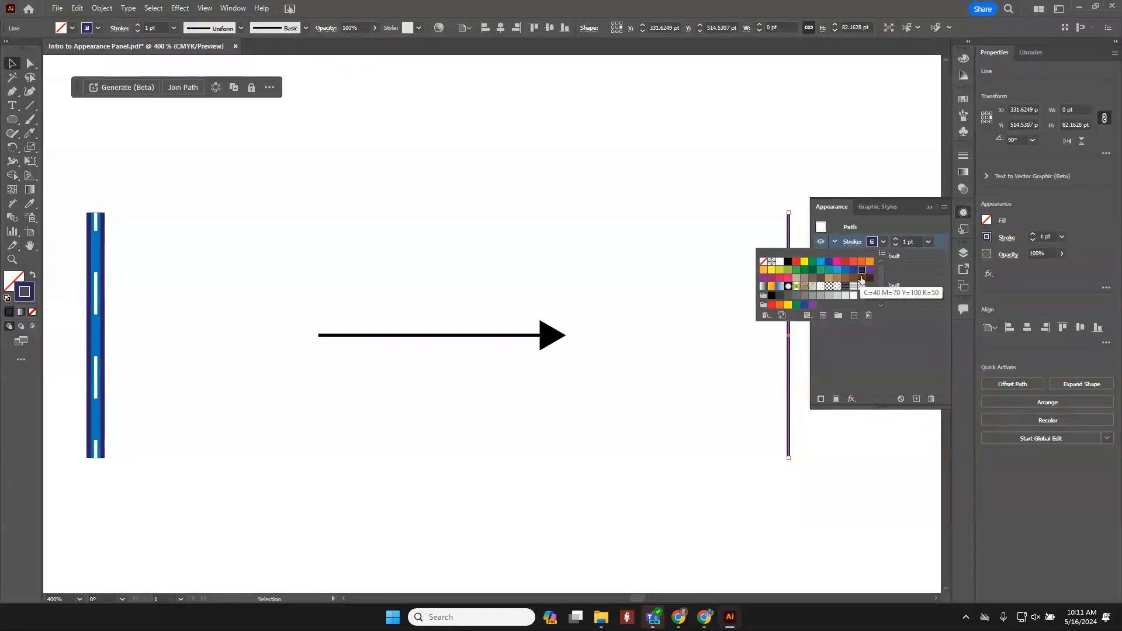
click(897, 240)
click(897, 240)
click(897, 240)
click(897, 240)
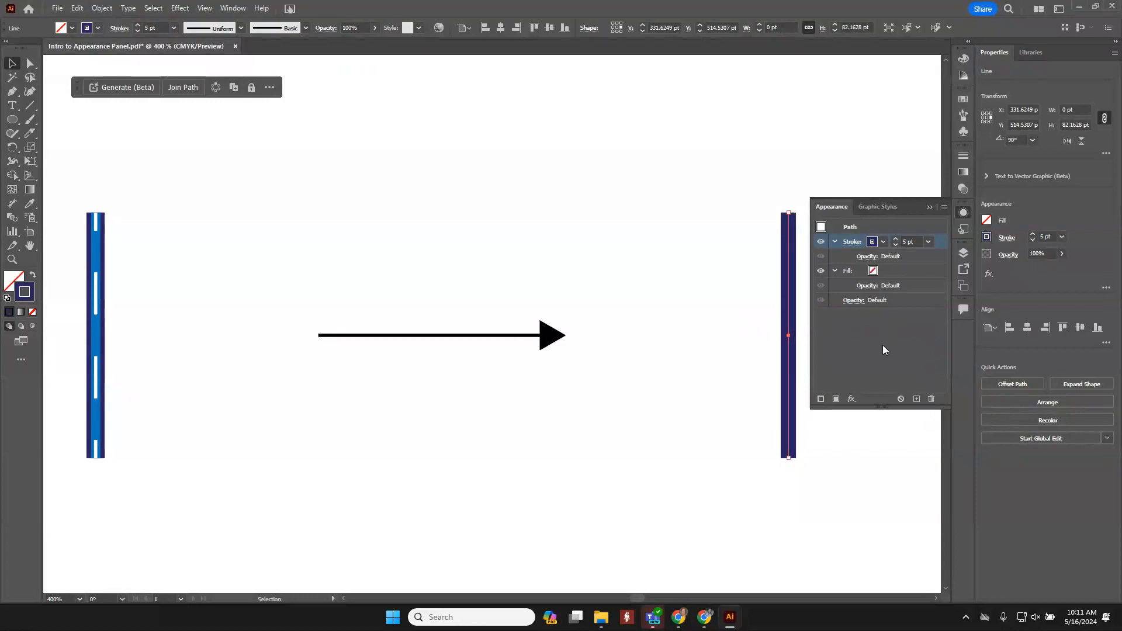
- Add a second stroke above the line's navy stroke, 3 pt wide and in the example line's medium blue
click(821, 399)
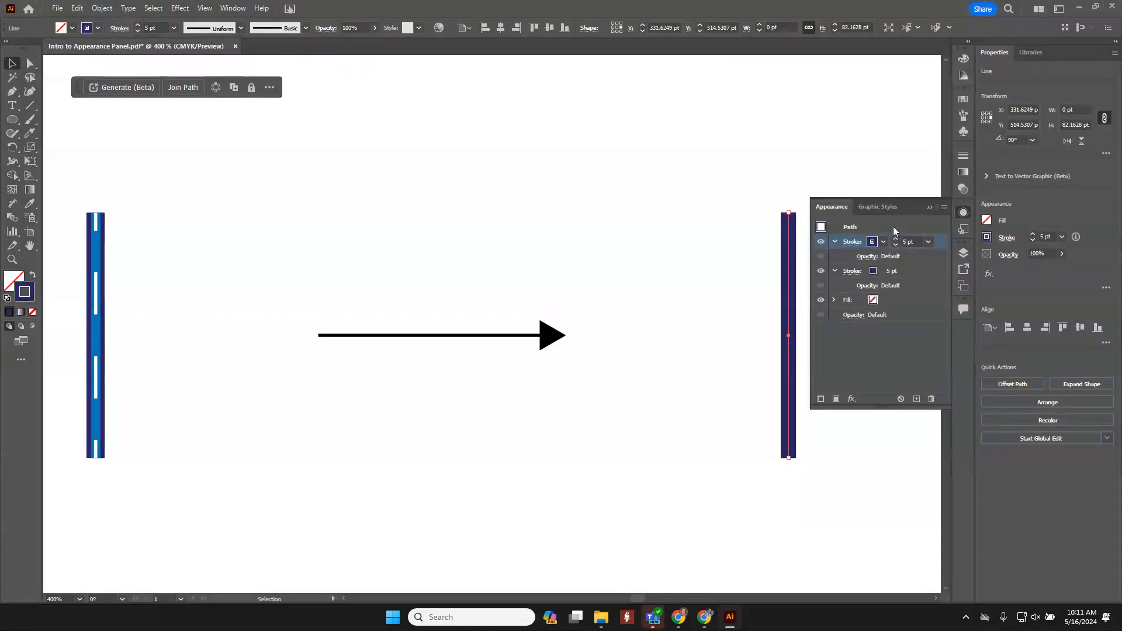
click(884, 243)
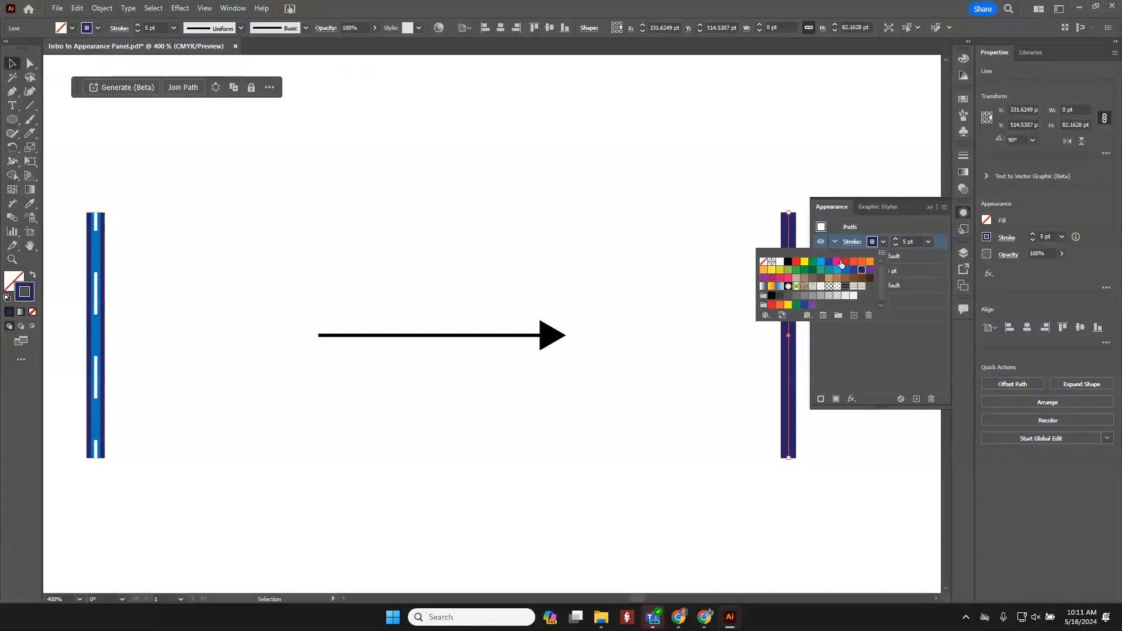
click(823, 265)
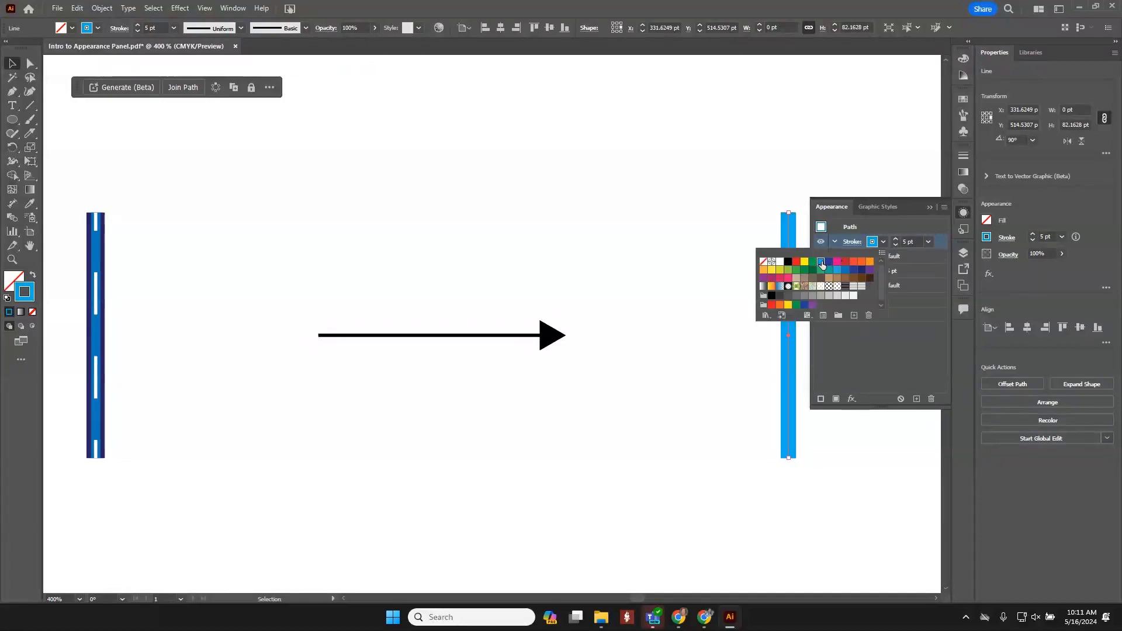
click(897, 244)
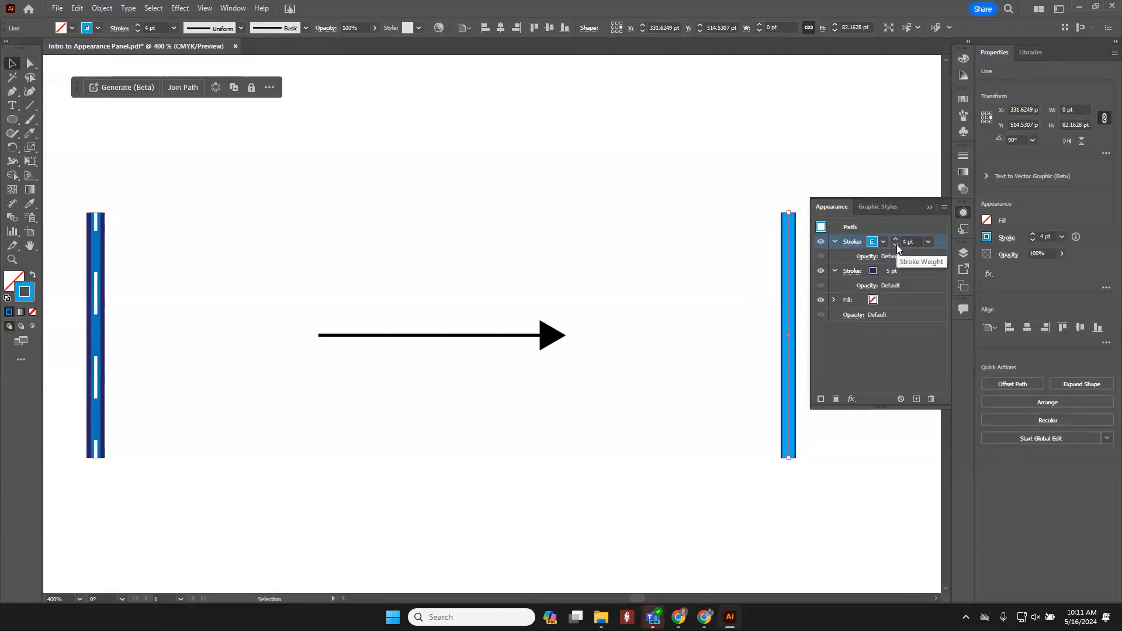
click(896, 245)
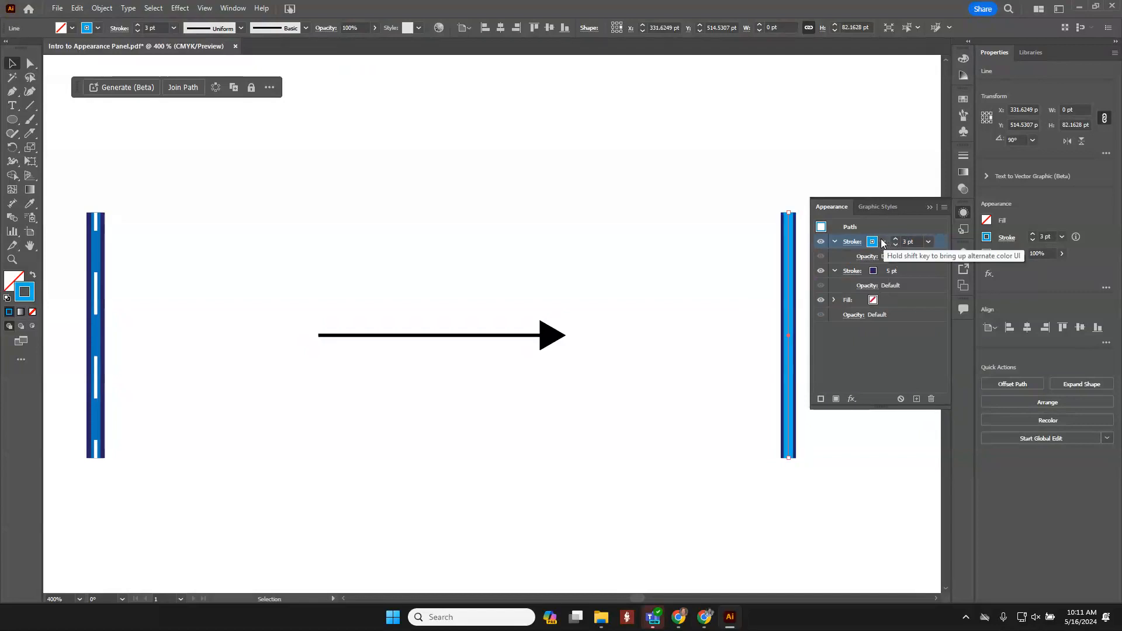
click(884, 242)
click(845, 270)
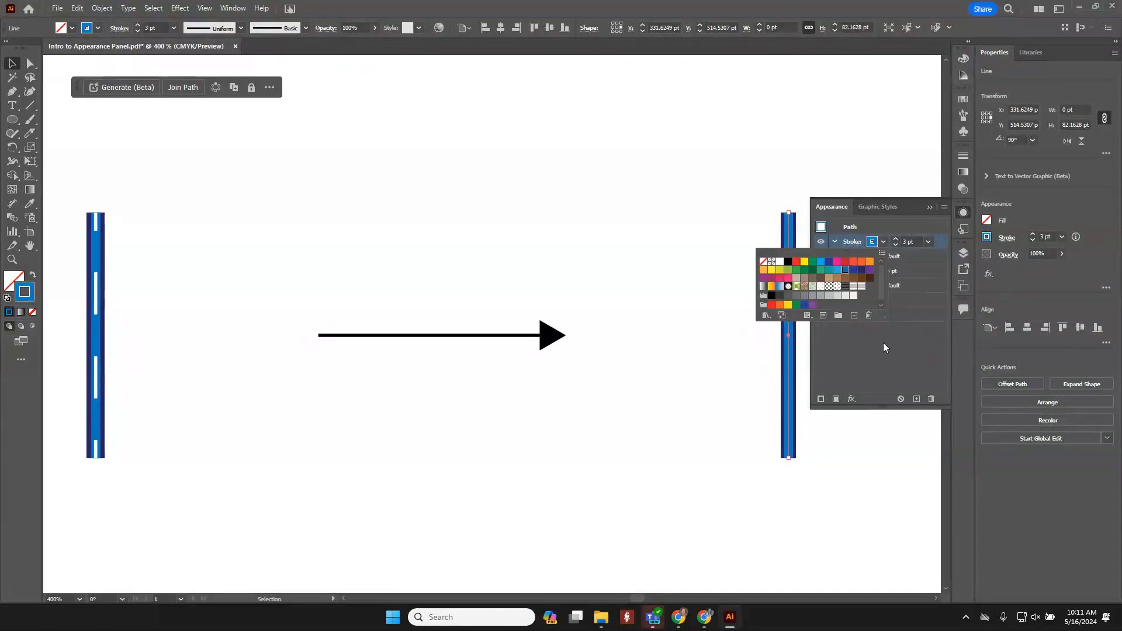
click(891, 363)
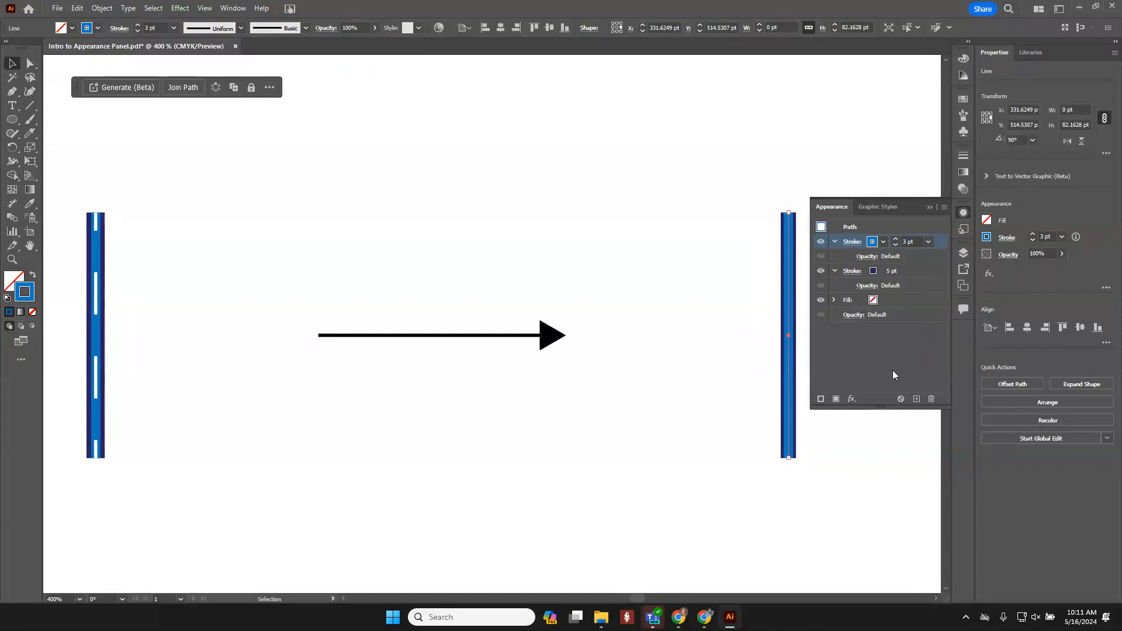
- Add a third stroke at the front of the line under Your Work, white and 1 pt wide
click(837, 399)
click(884, 242)
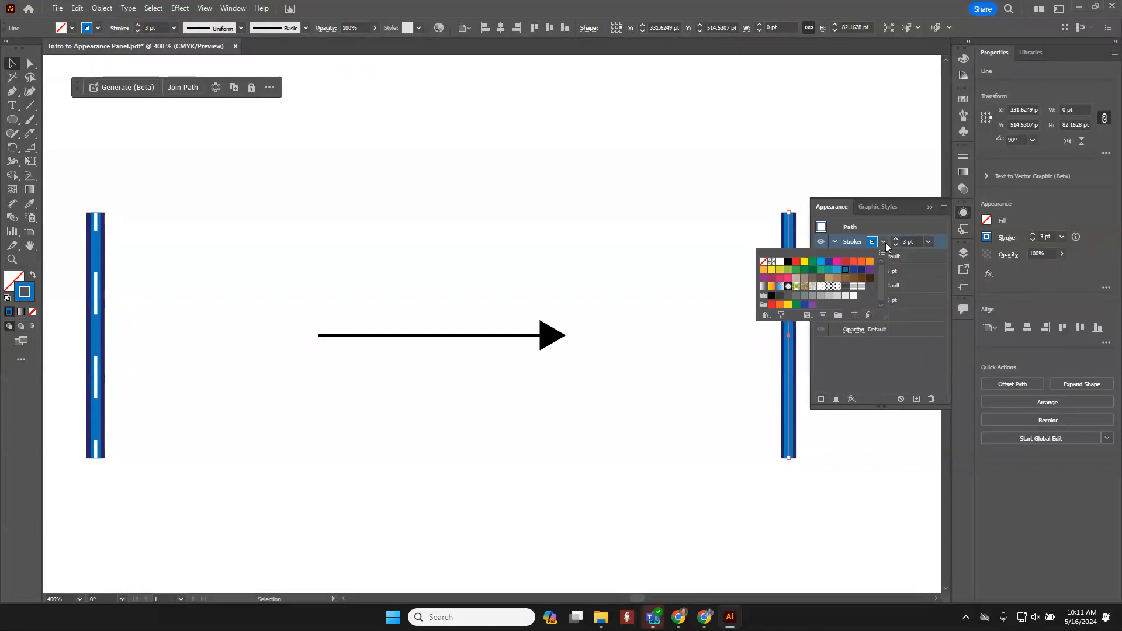
click(780, 261)
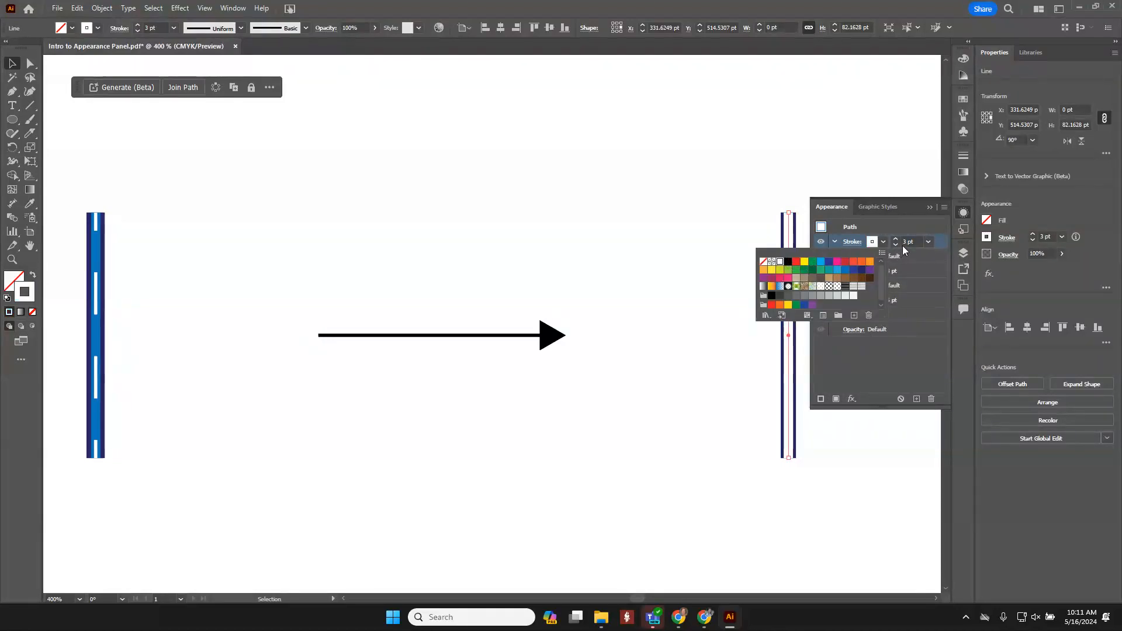
click(896, 244)
click(896, 244)
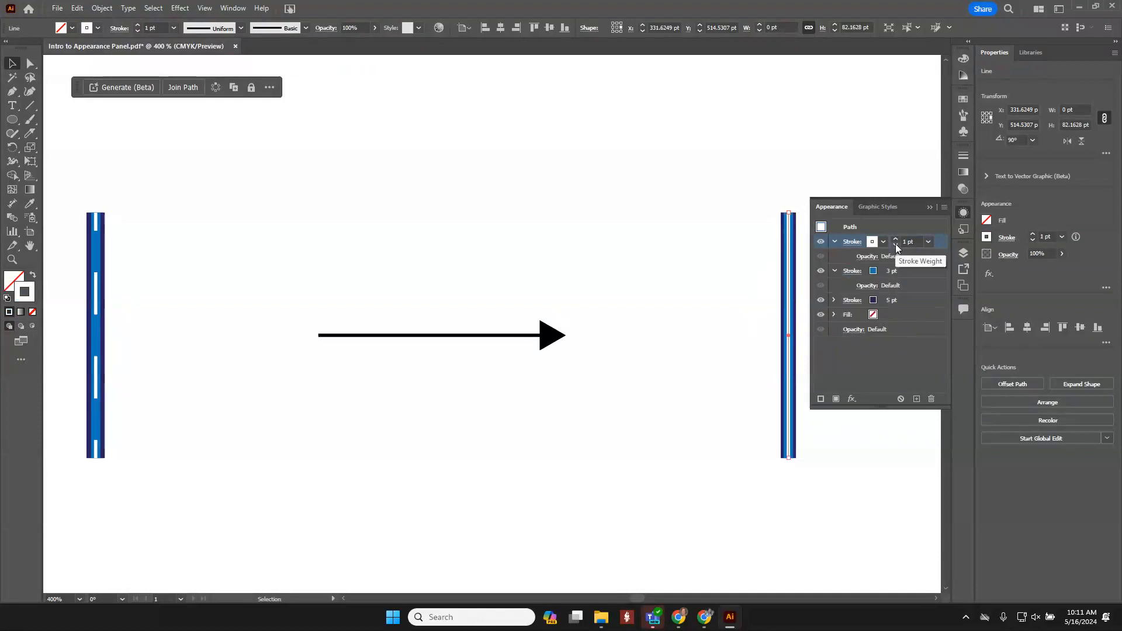
click(910, 356)
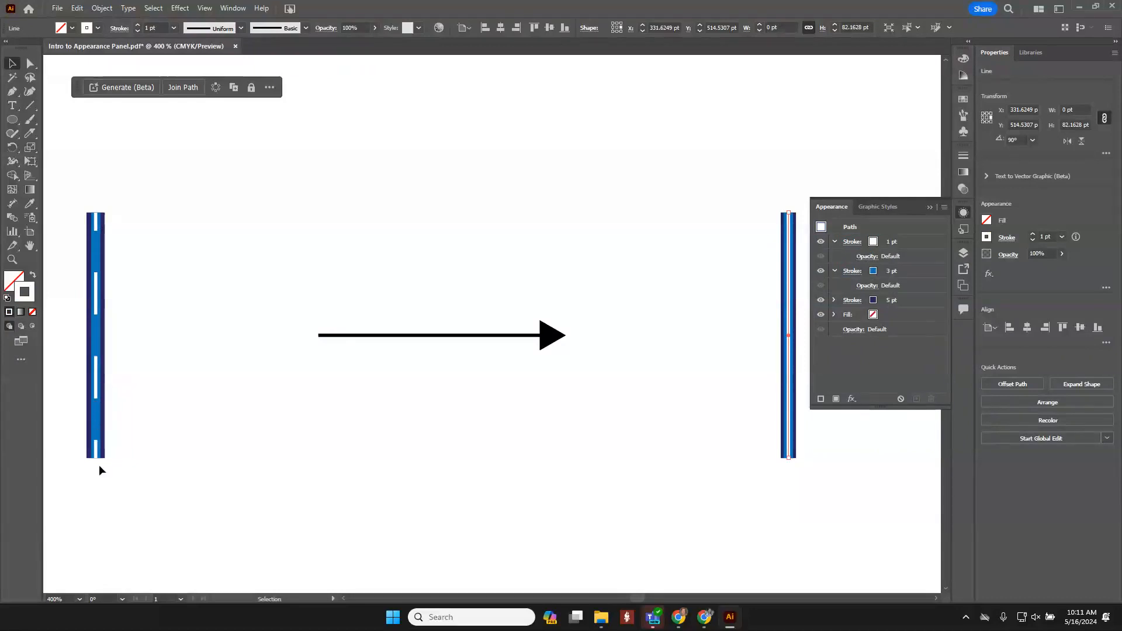
- Make the line's white stroke a dashed line with 12 pt dashes and deselect the line
click(900, 248)
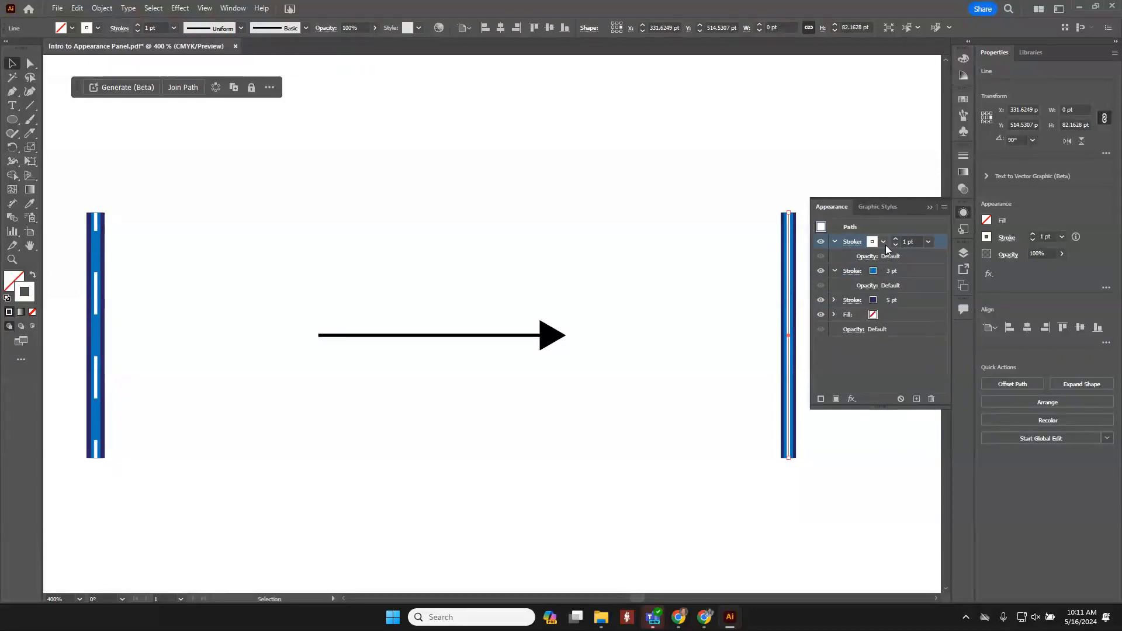
click(850, 242)
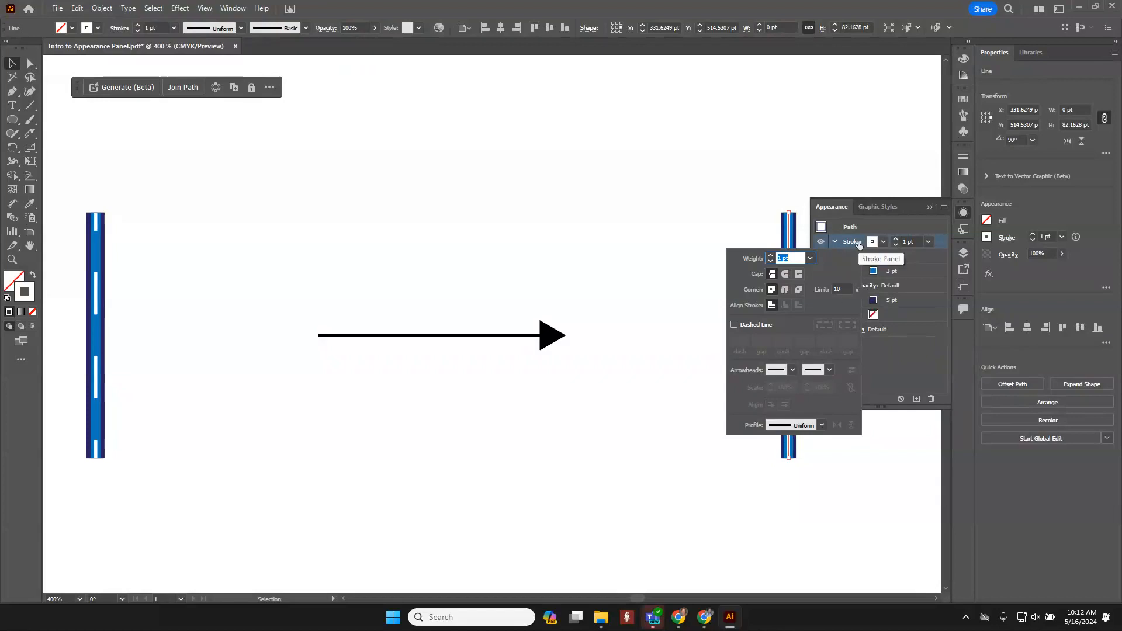
click(734, 325)
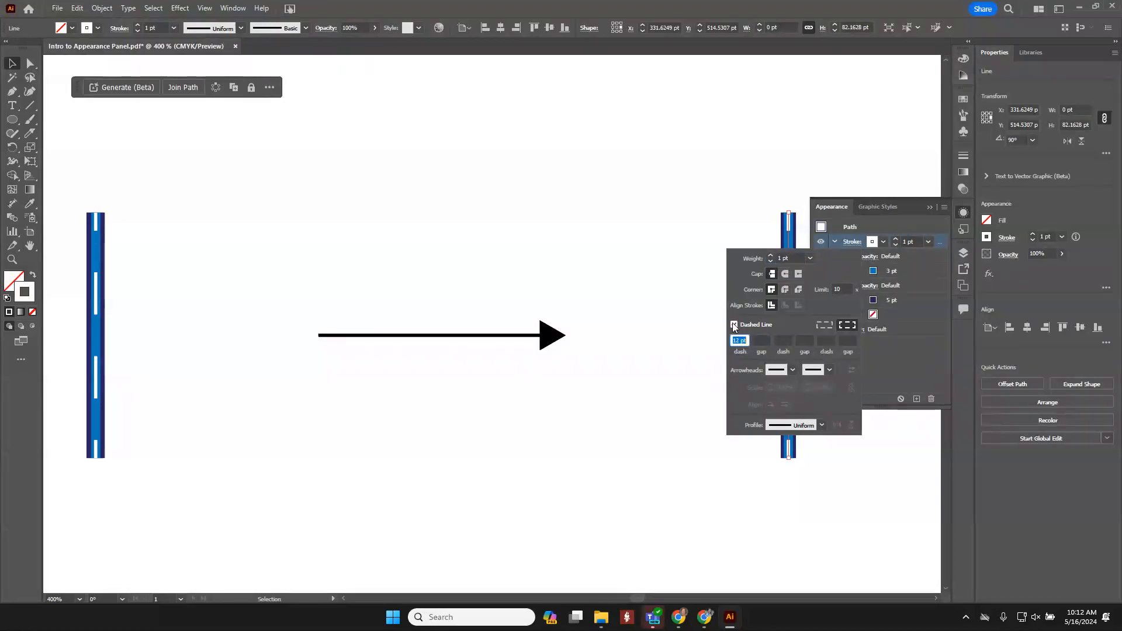
click(892, 223)
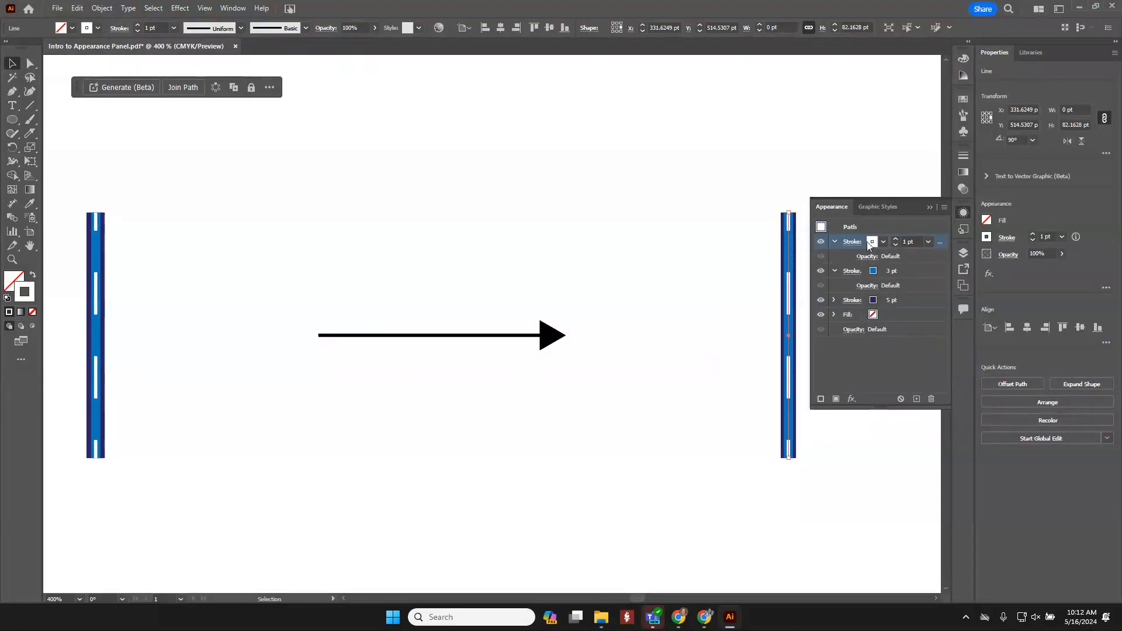
click(918, 367)
click(637, 447)
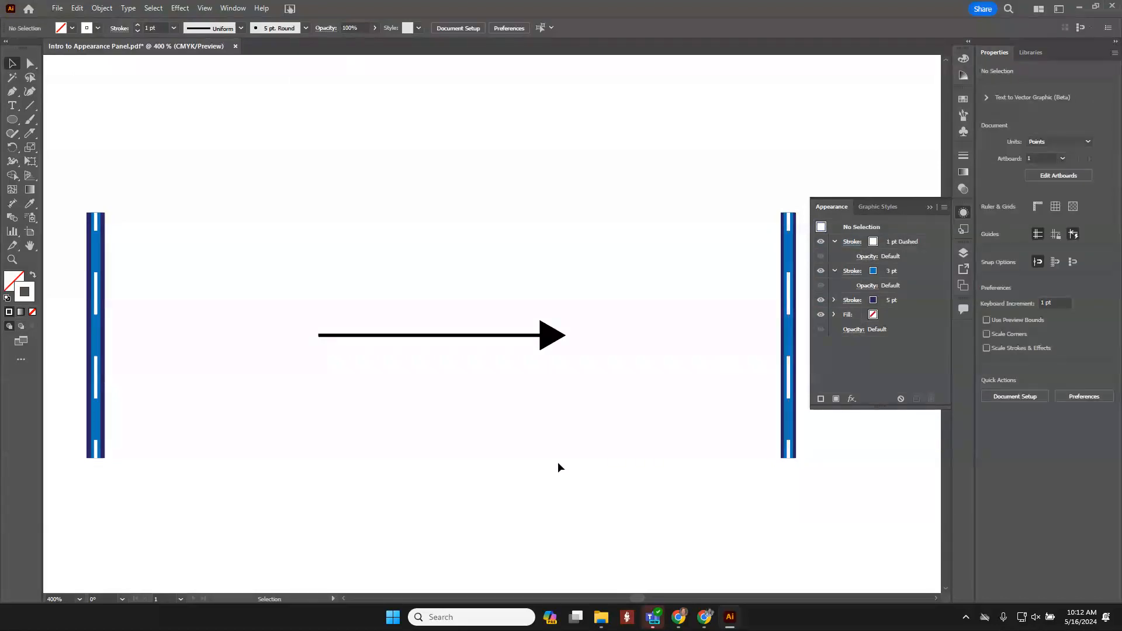
- Select the black TEXT object under Your Work and add an orange fill to it, matching the example text
drag(525, 491, 618, 36)
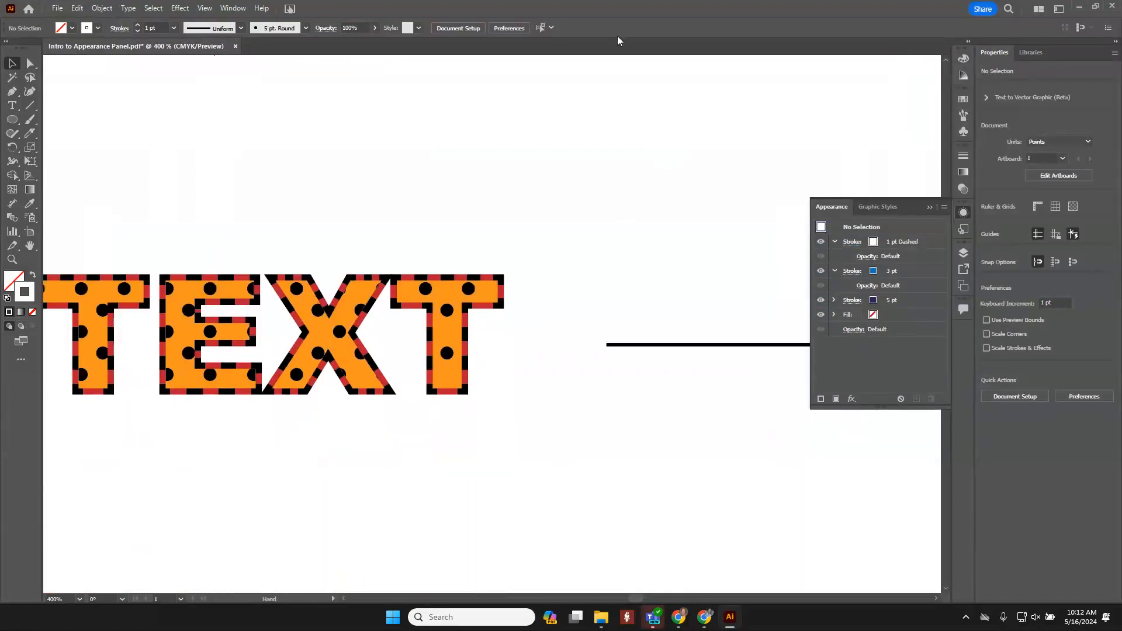
key(ctrl+minus)
key(ctrl+minus)
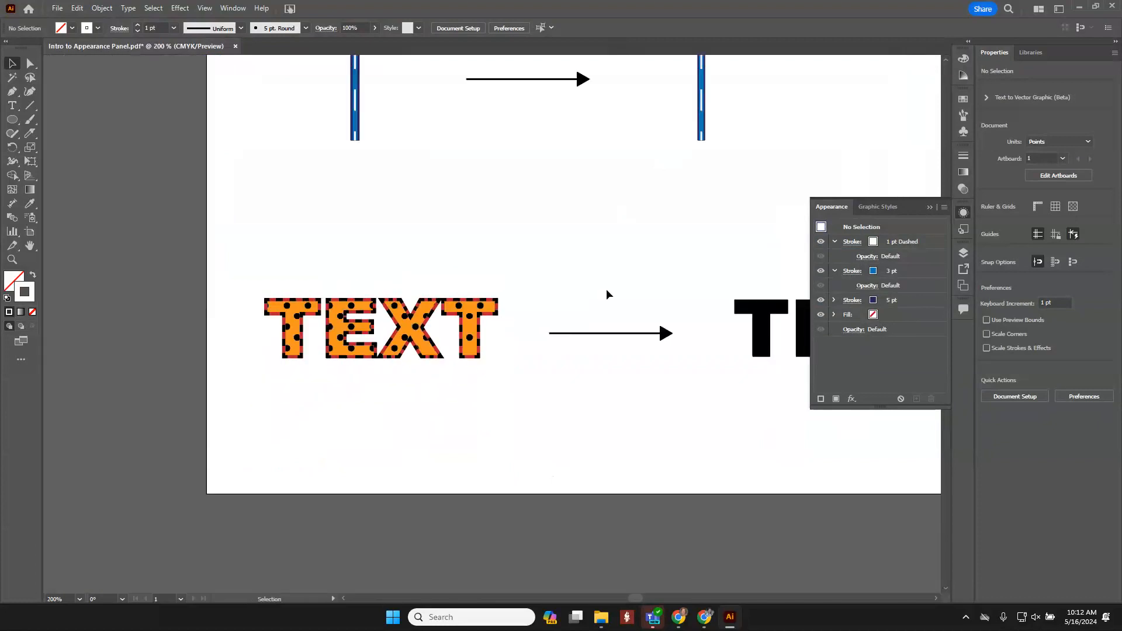
drag(627, 404, 432, 406)
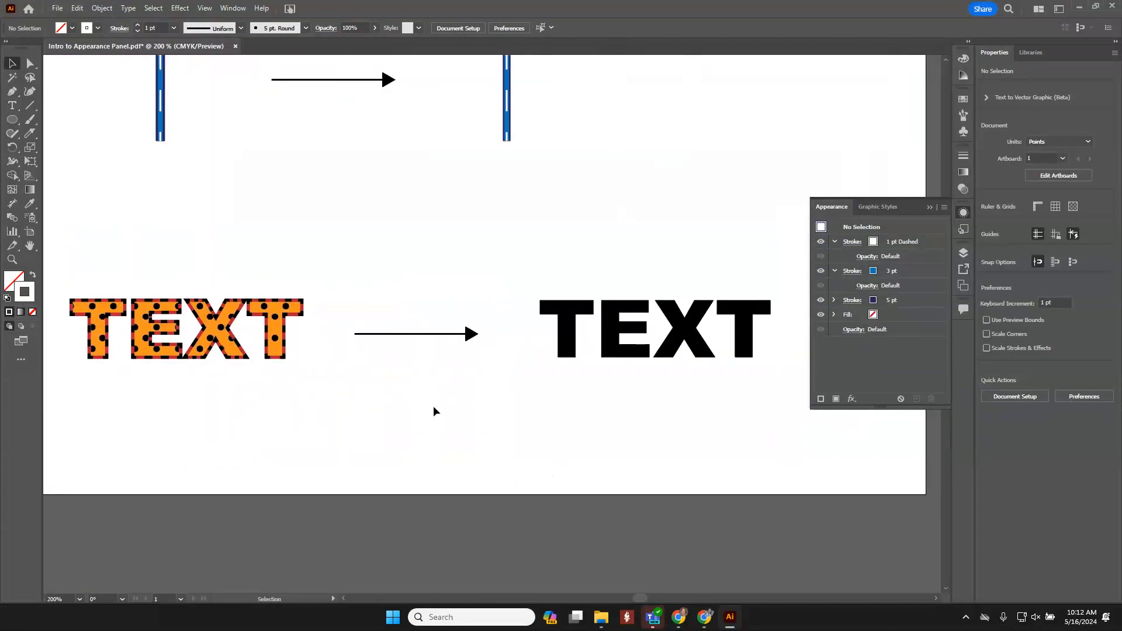
click(567, 332)
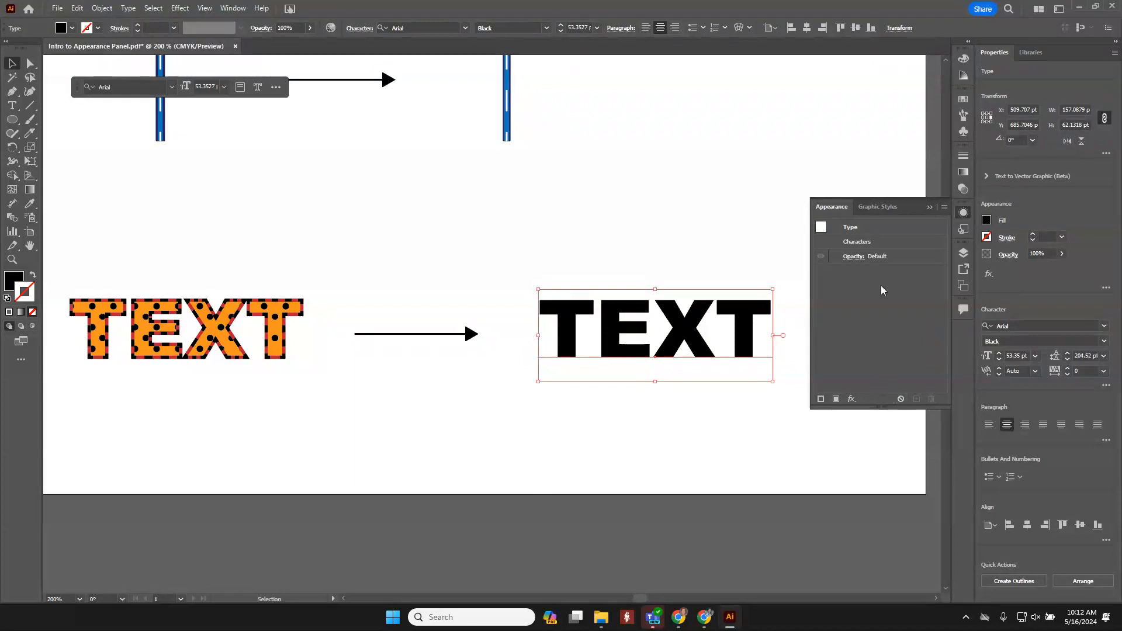
click(836, 399)
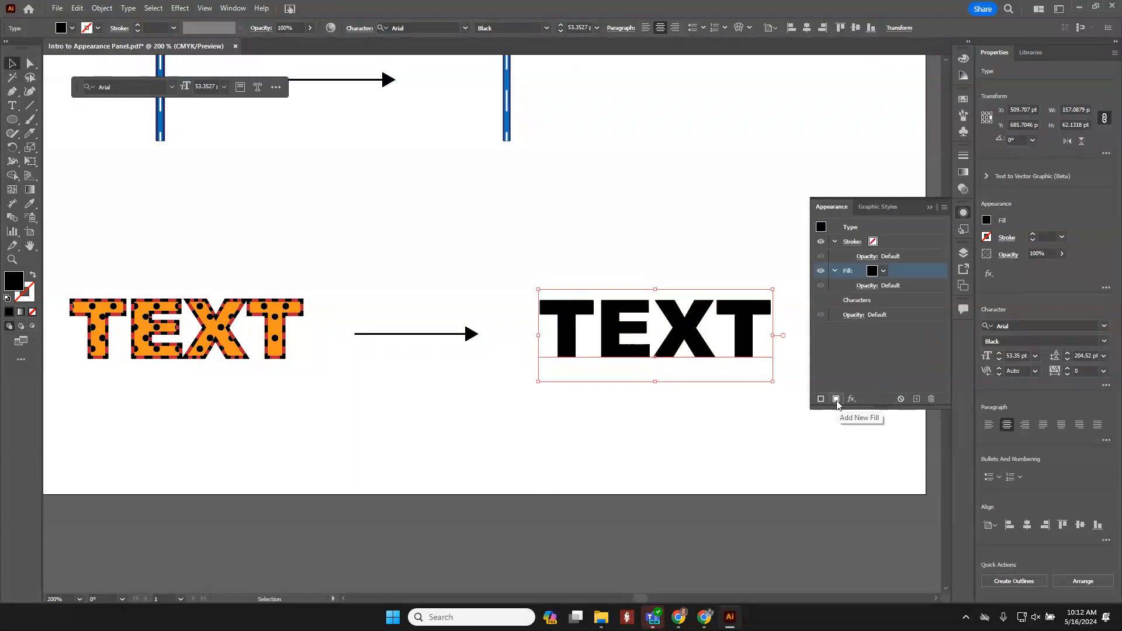
click(883, 270)
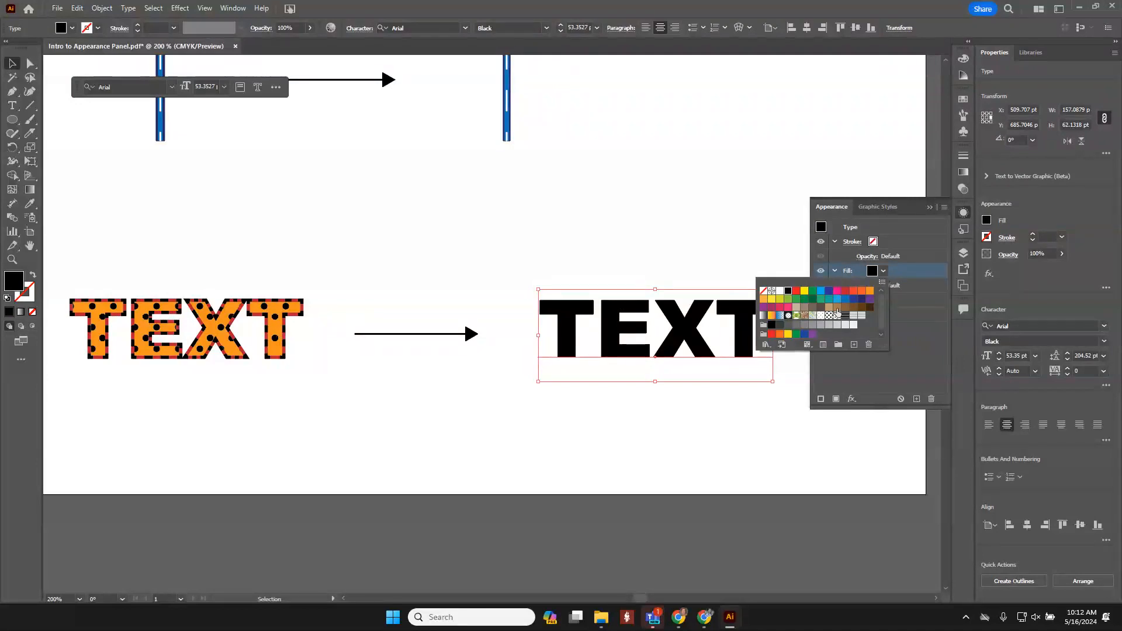
click(871, 295)
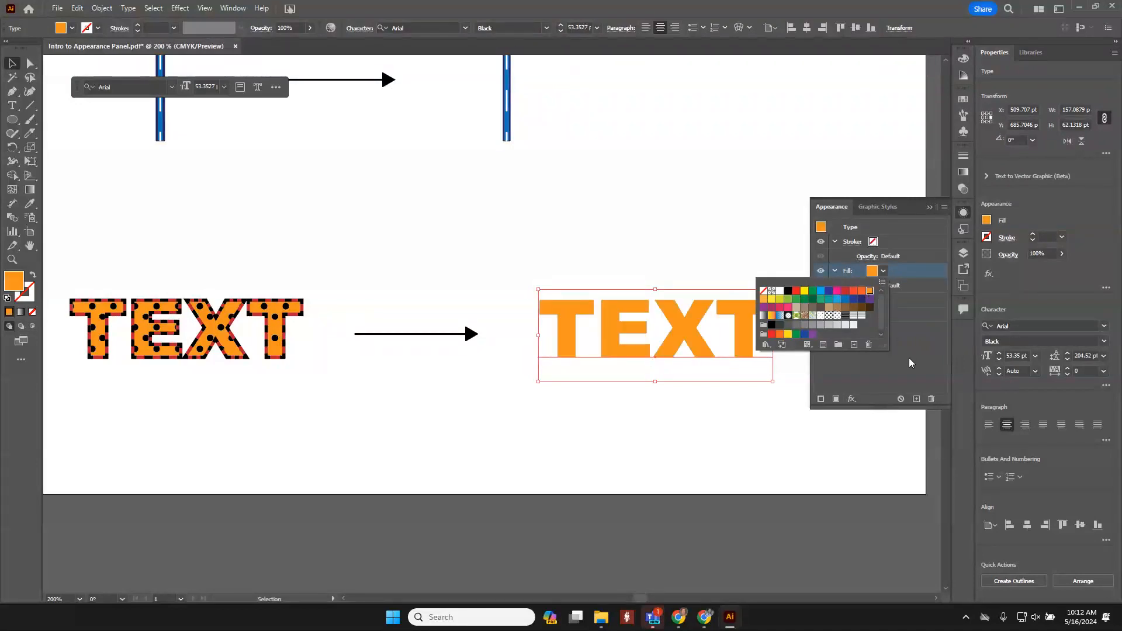
click(911, 365)
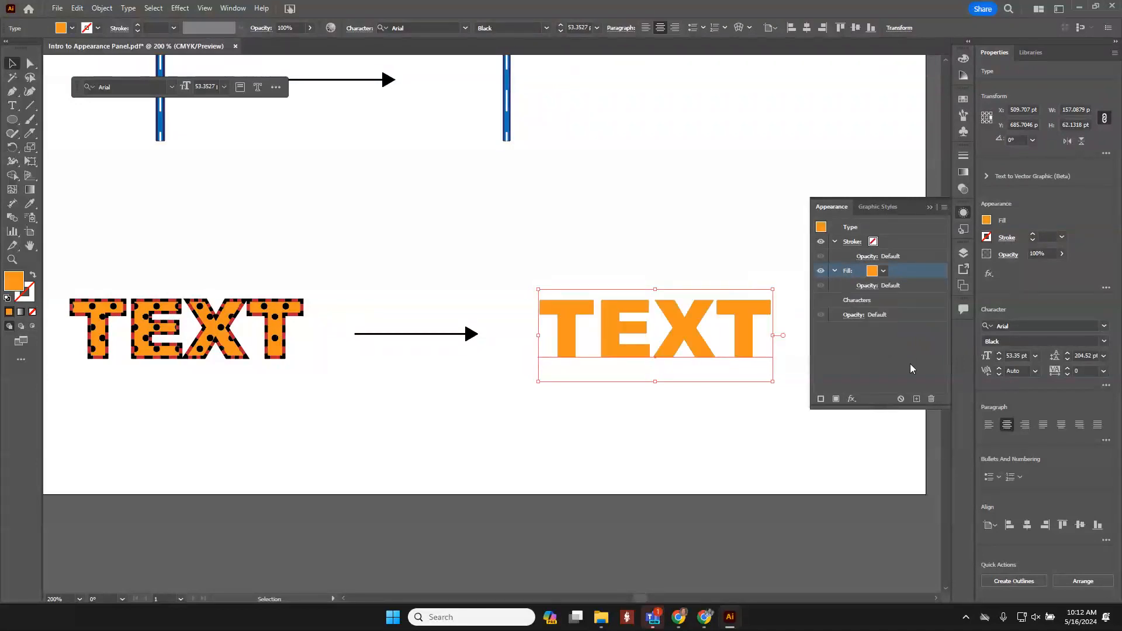
- Layer a second fill with the black polka-dot pattern swatch above the text's orange fill
click(884, 272)
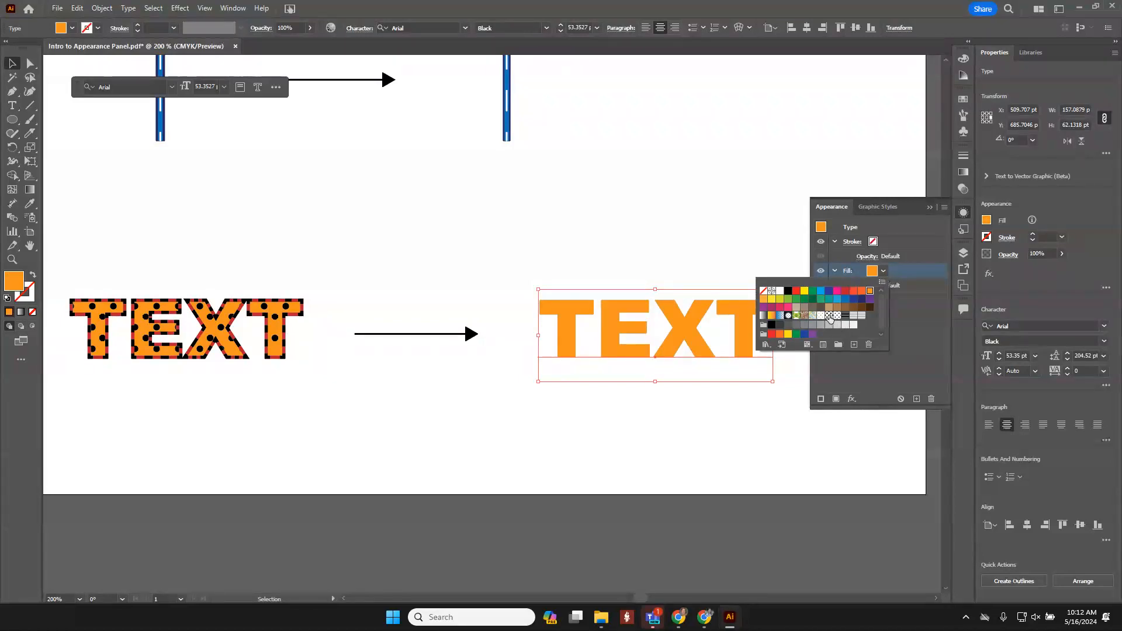
click(829, 316)
click(909, 367)
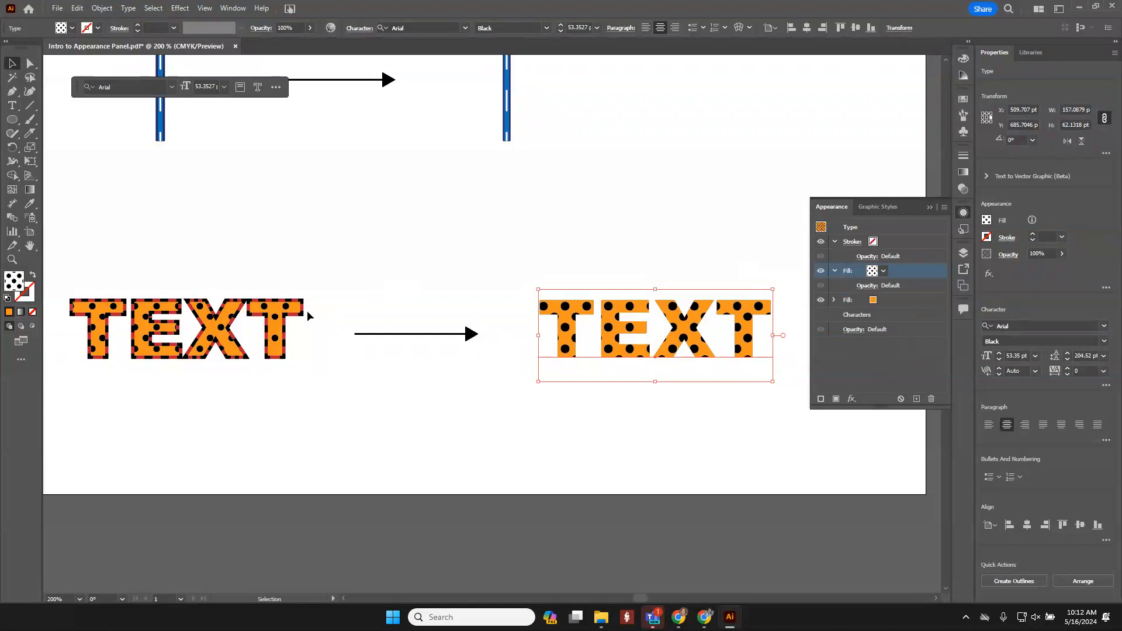
- Compare the example lettering's outline with the text under Your Work up close and give that text a black stroke
key(z)
drag(280, 310, 546, 480)
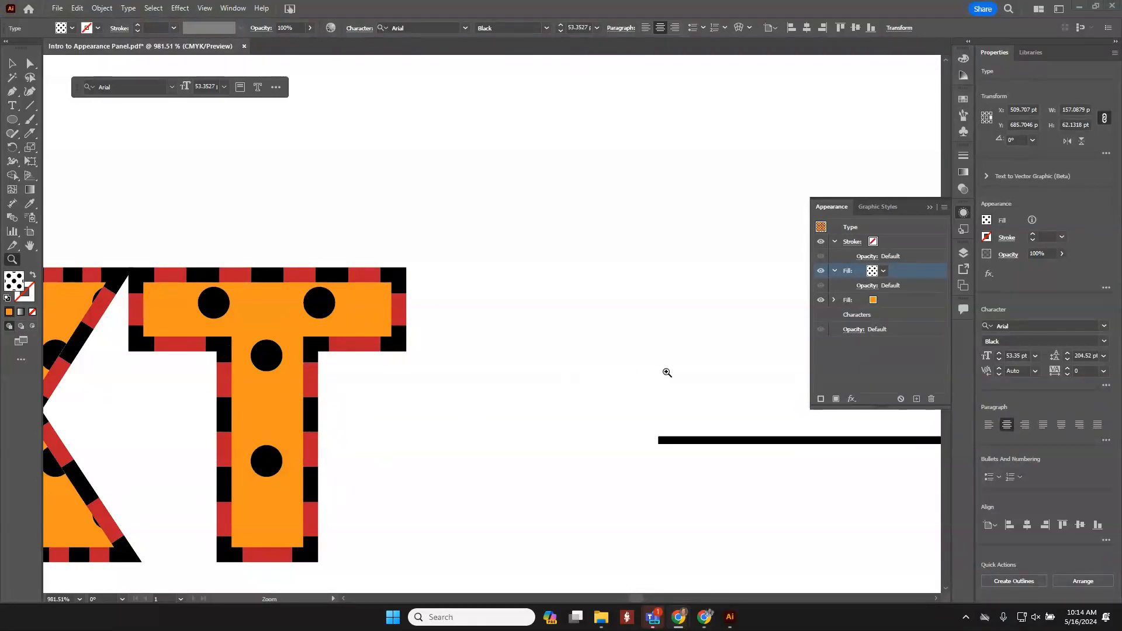
drag(677, 368, 215, 353)
drag(651, 338, 2, 340)
drag(613, 415, 397, 413)
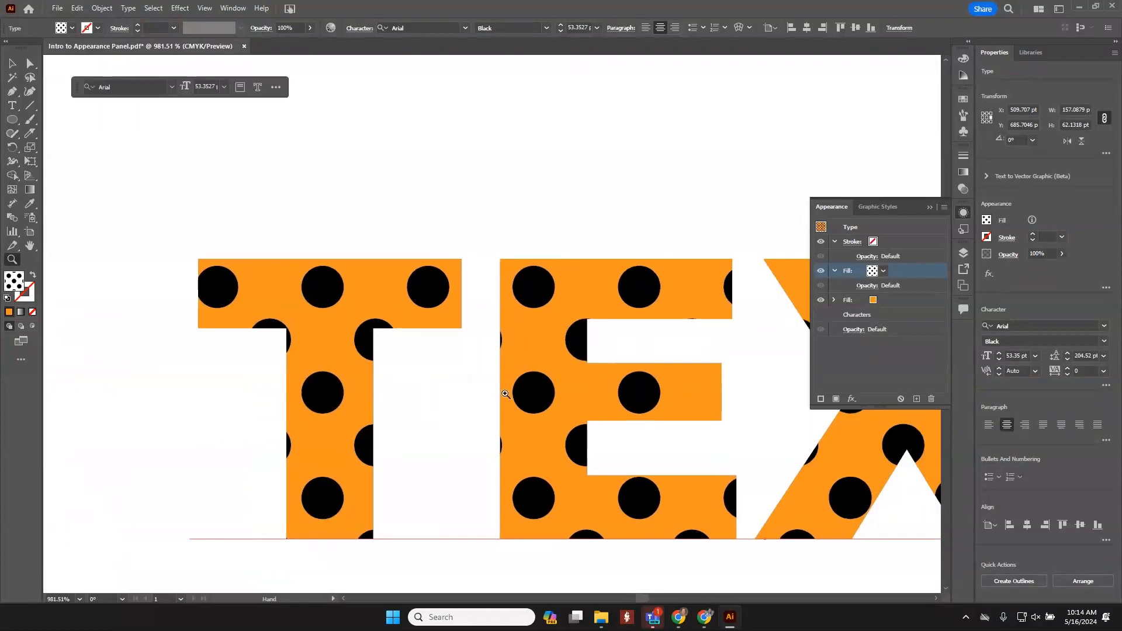
click(879, 250)
click(874, 243)
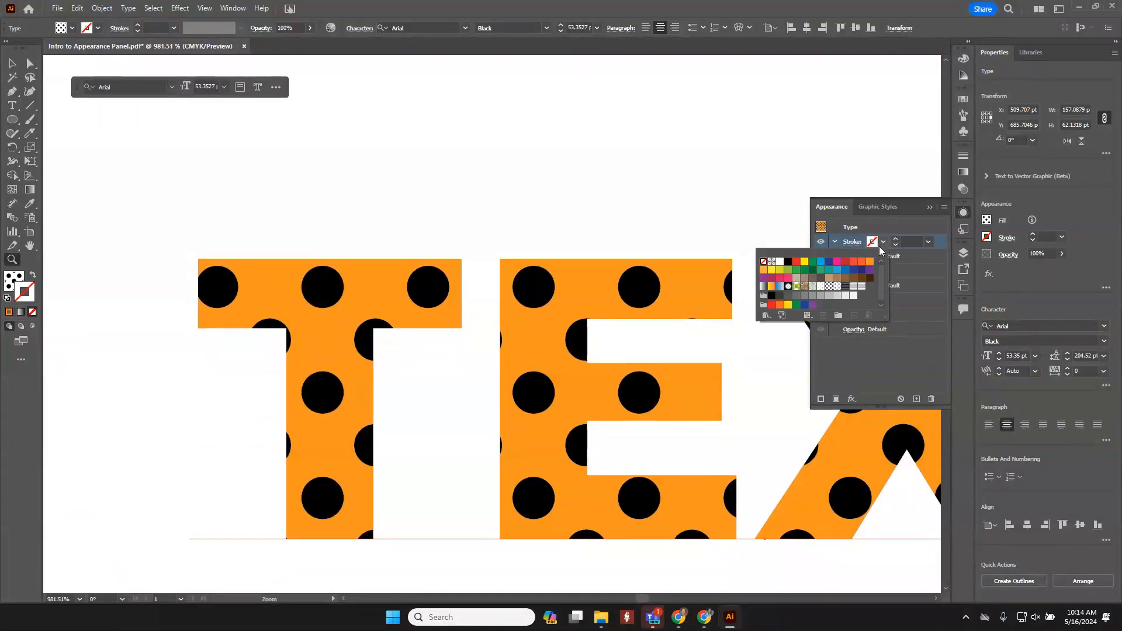
click(788, 261)
- Set the weight of the text's black stroke to 2 pt, judging it against the example lettering
key(ctrl+minus)
key(ctrl+minus)
key(ctrl+minus)
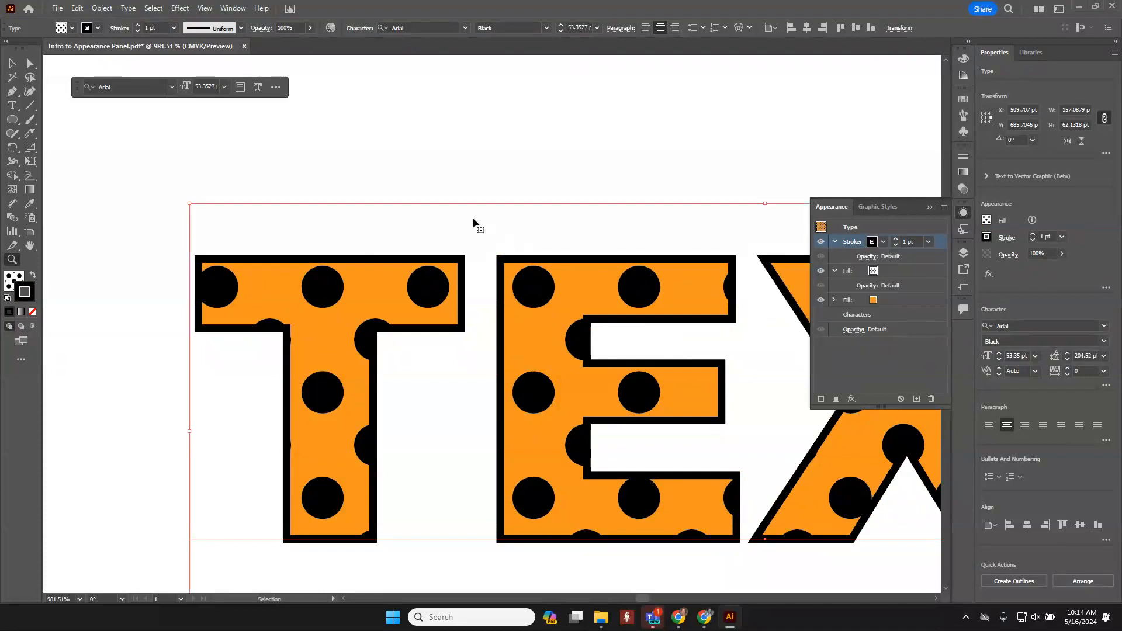
key(ctrl+minus)
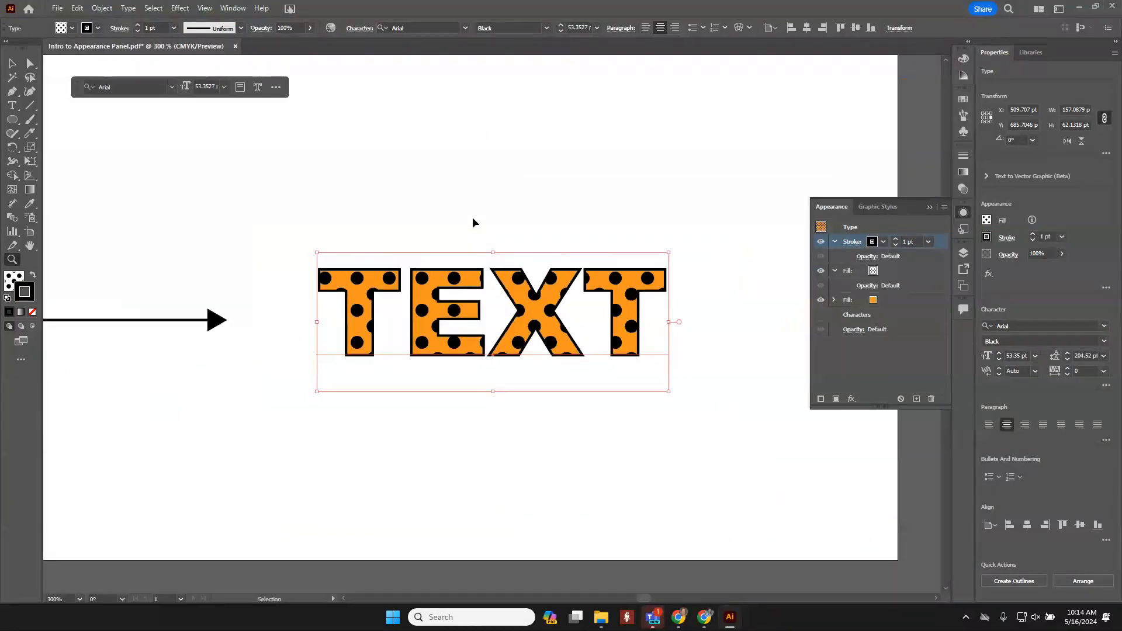
mouse_move(273, 222)
mouse_down()
mouse_move(521, 190)
mouse_move(487, 191)
mouse_up()
click(896, 239)
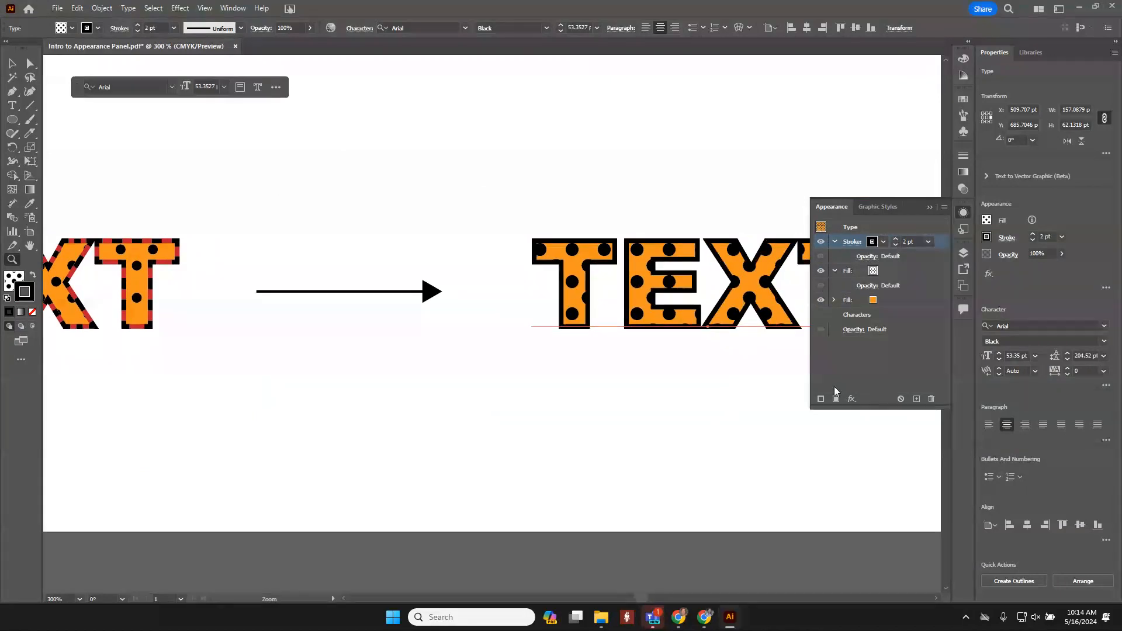
- Add a second 2 pt stroke above the text's black stroke and color it red
click(821, 398)
click(884, 245)
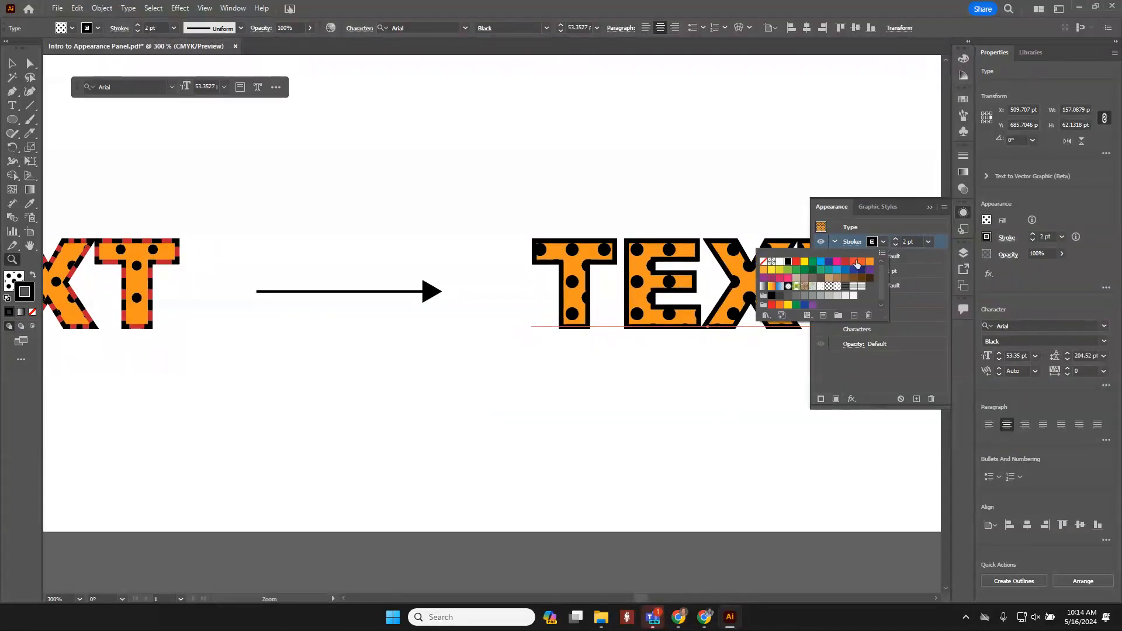
click(797, 262)
- Make the text's red stroke a dashed line with 10 pt dashes, then deselect the text with the whole worksheet in view
click(850, 245)
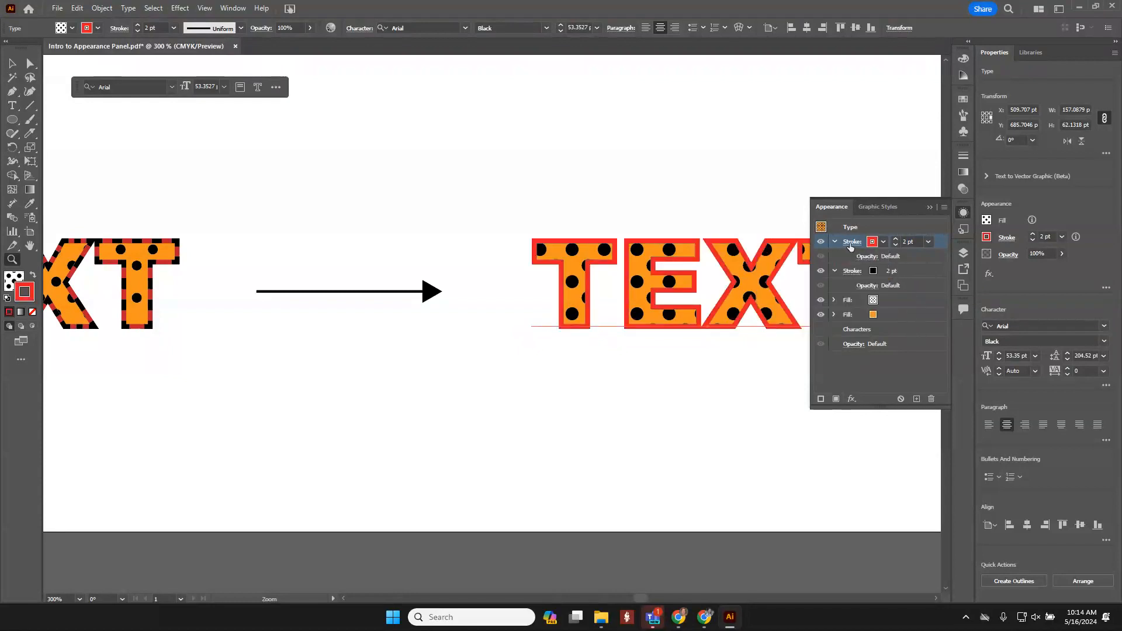
click(852, 242)
click(735, 325)
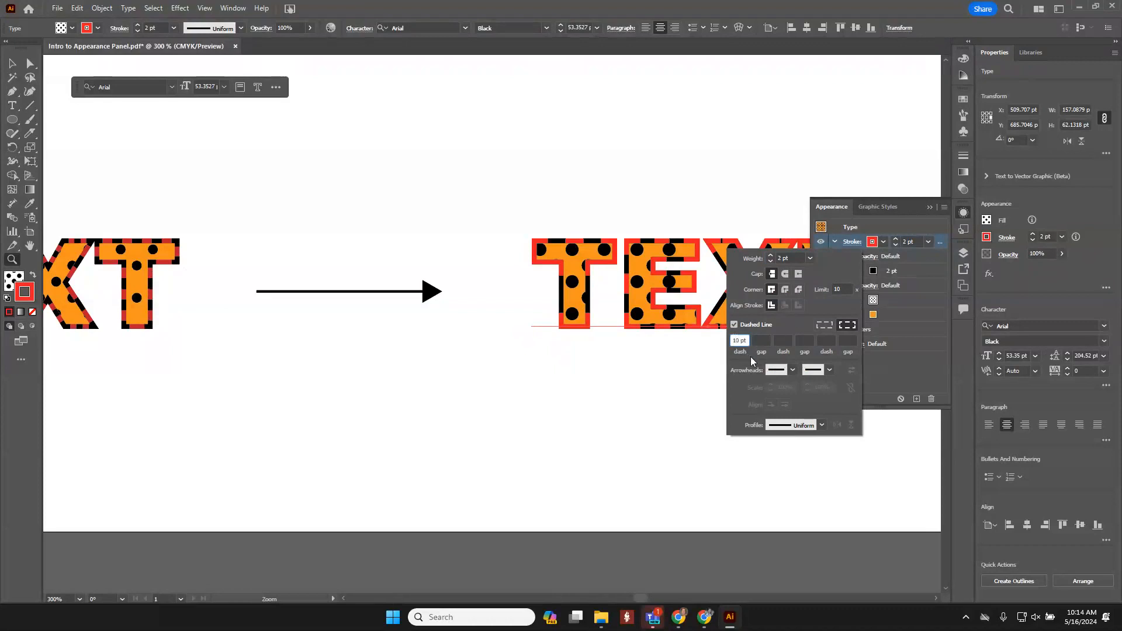
key(Tab)
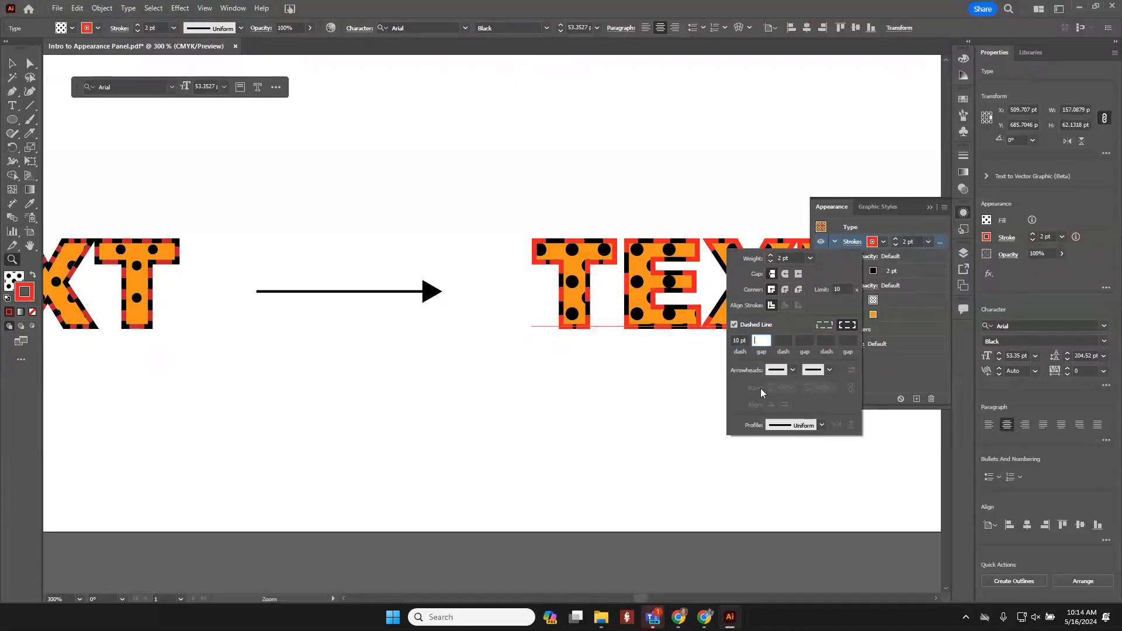
click(884, 236)
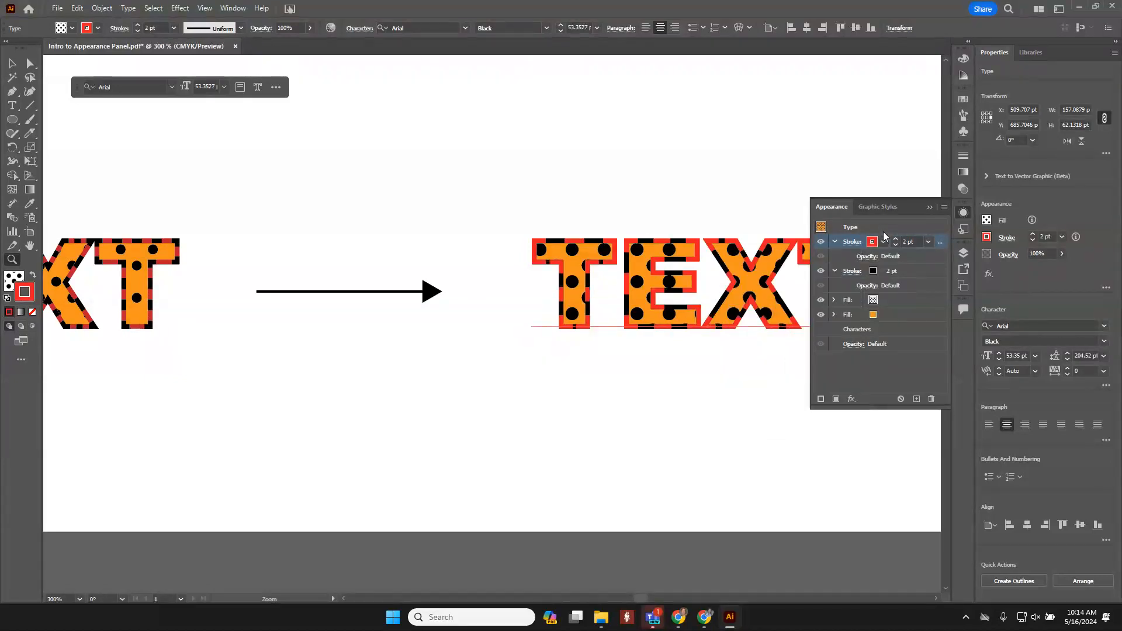
key(ctrl+0)
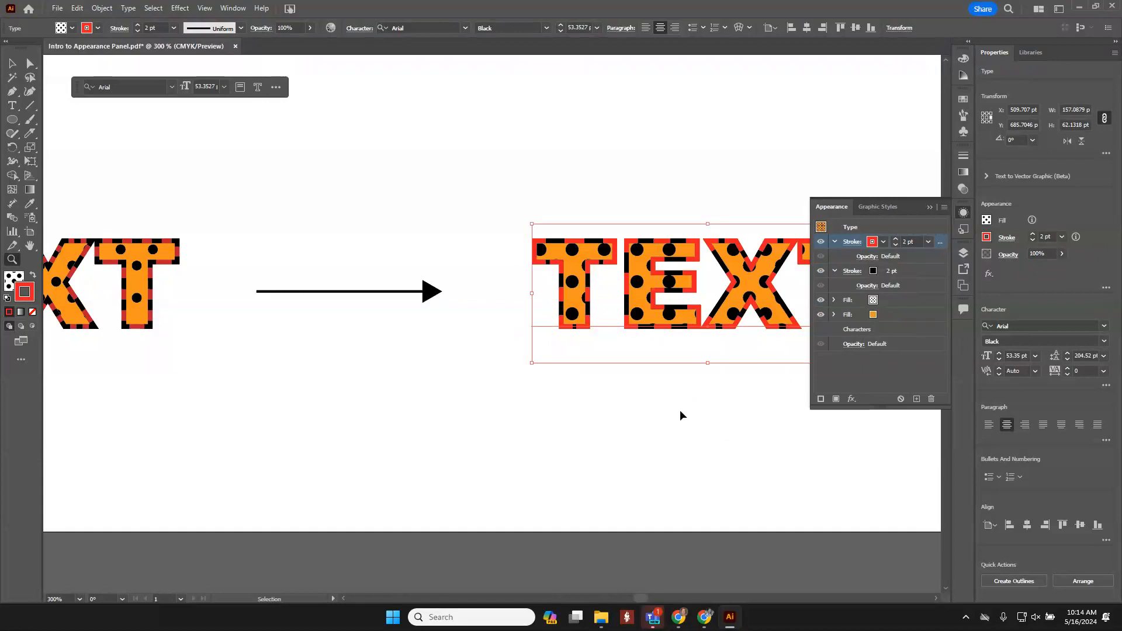
ctrl+click(679, 410)
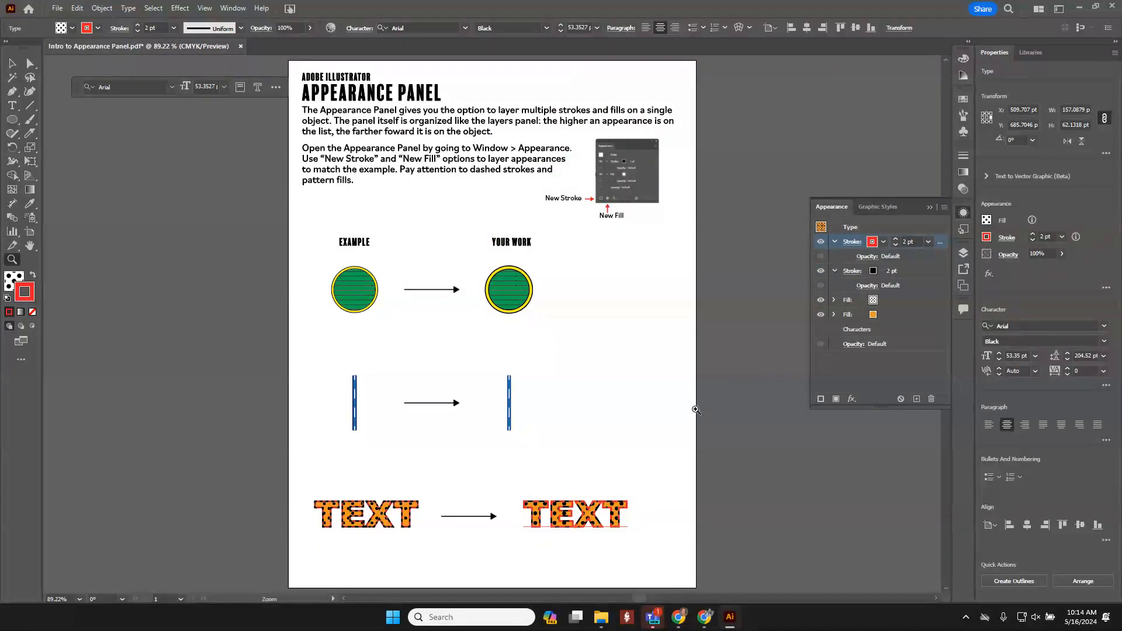
click(12, 70)
click(704, 405)
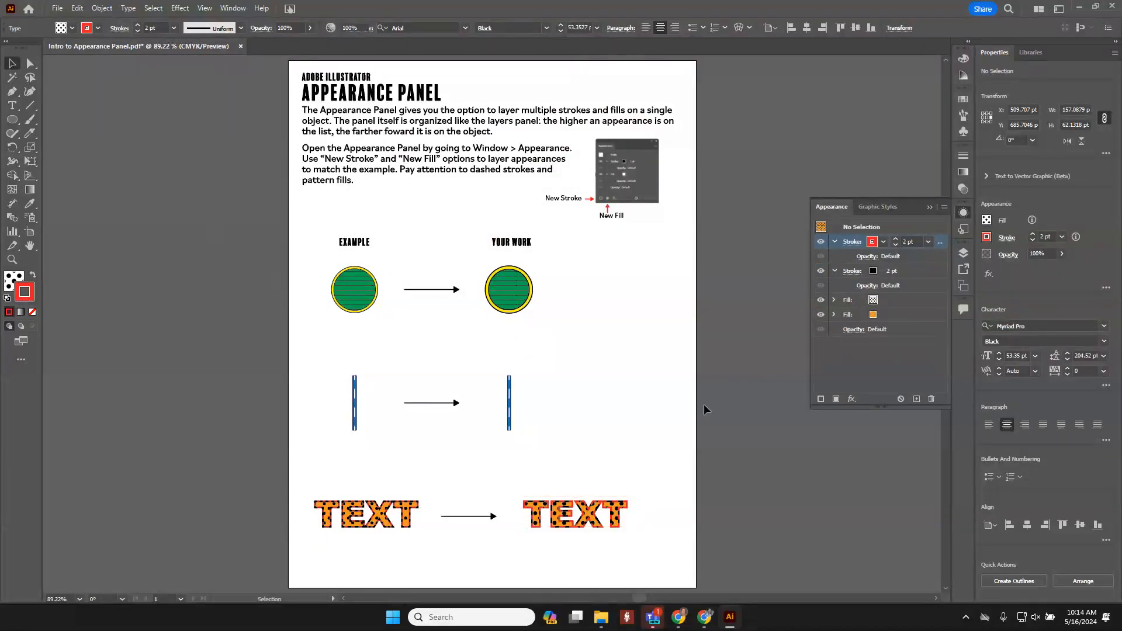